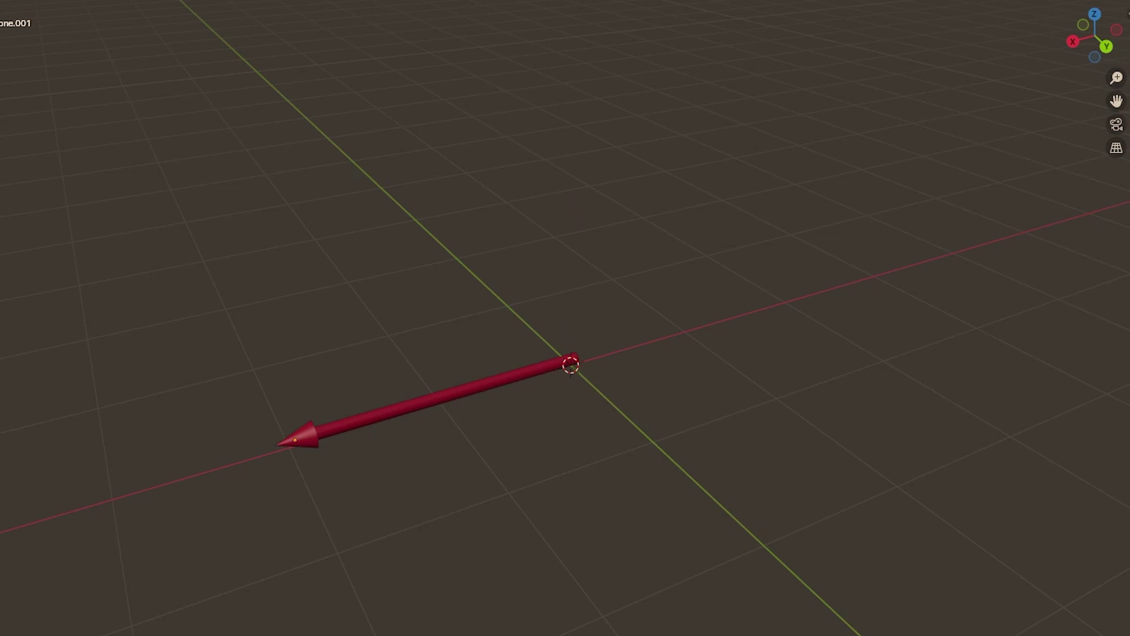
{"action": "middle_click_drag", "start_coordinate": [1036, 245], "coordinate": [879, 253]}
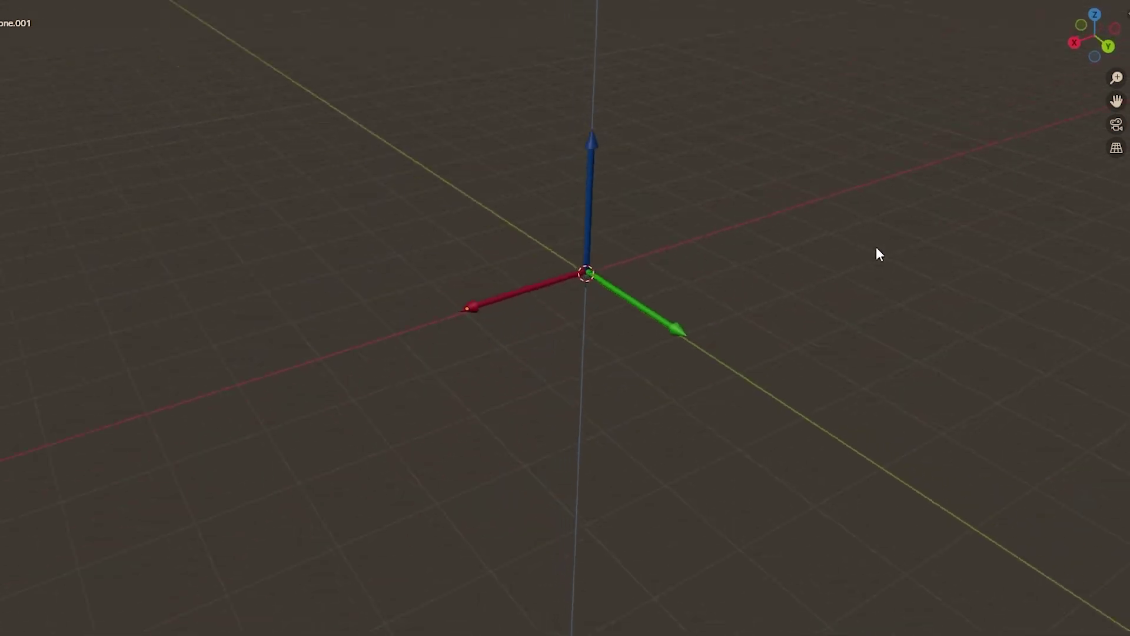
{"action": "scroll", "coordinate": [502, 308], "scroll_direction": "up", "scroll_amount": 5}
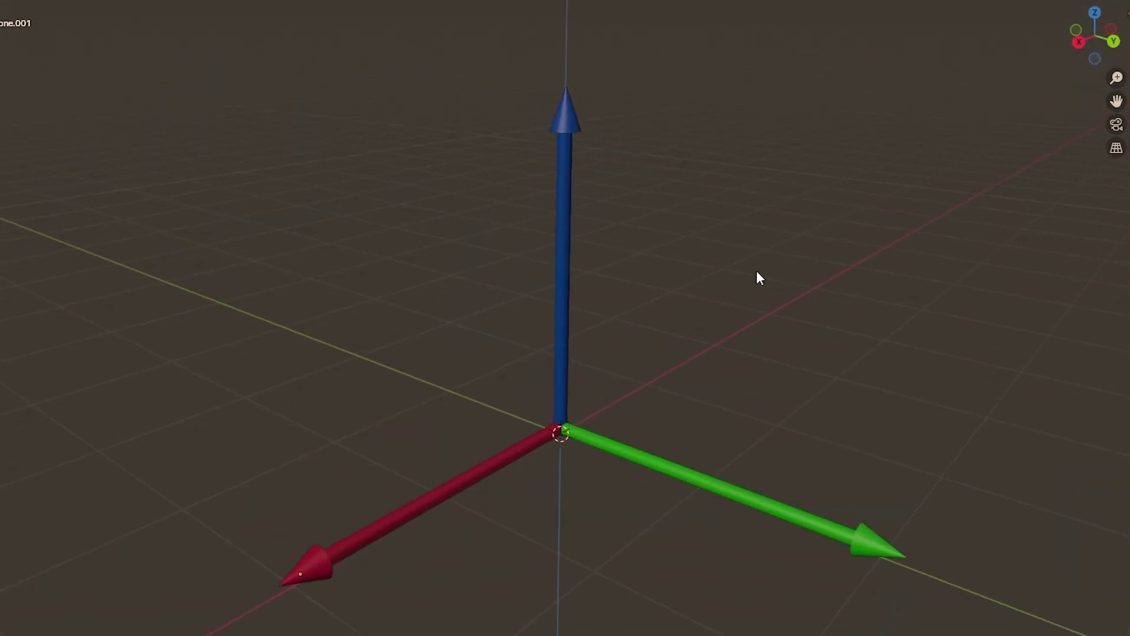
{"action": "scroll", "coordinate": [853, 323], "scroll_direction": "down", "scroll_amount": 3}
{"action": "middle_click_drag", "start_coordinate": [853, 323], "coordinate": [532, 474]}
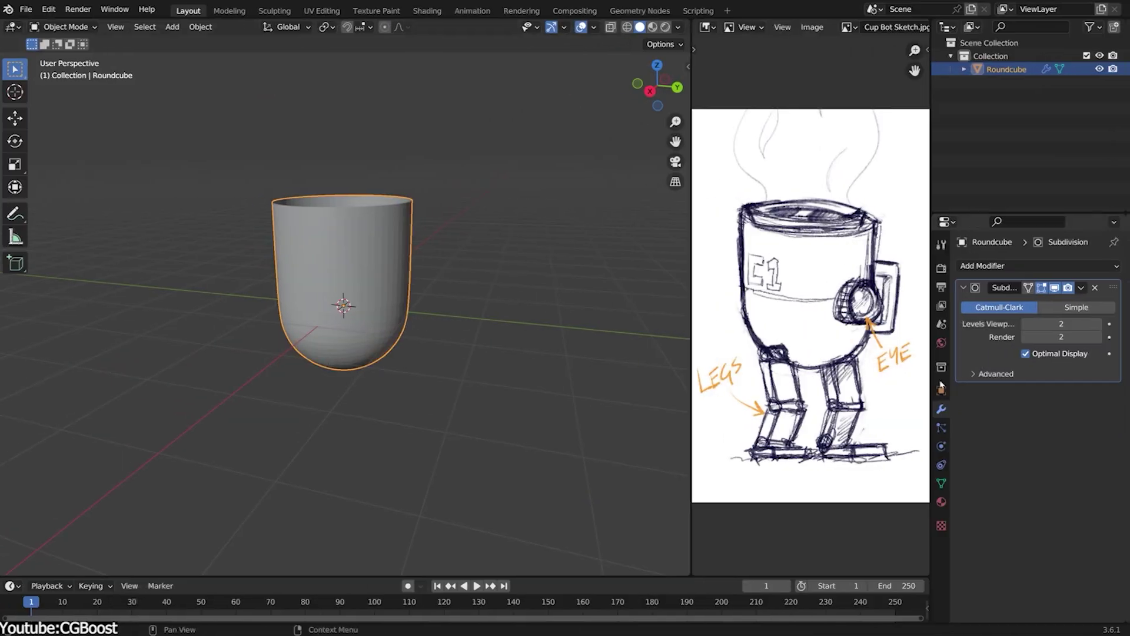
Step: Shade the cup body smooth with Auto Smooth at 30° and enter face-select mode on its mesh
{"action": "right_click", "coordinate": [345, 255]}
{"action": "left_click", "coordinate": [330, 215]}
{"action": "middle_click_drag", "start_coordinate": [346, 255], "coordinate": [391, 272]}
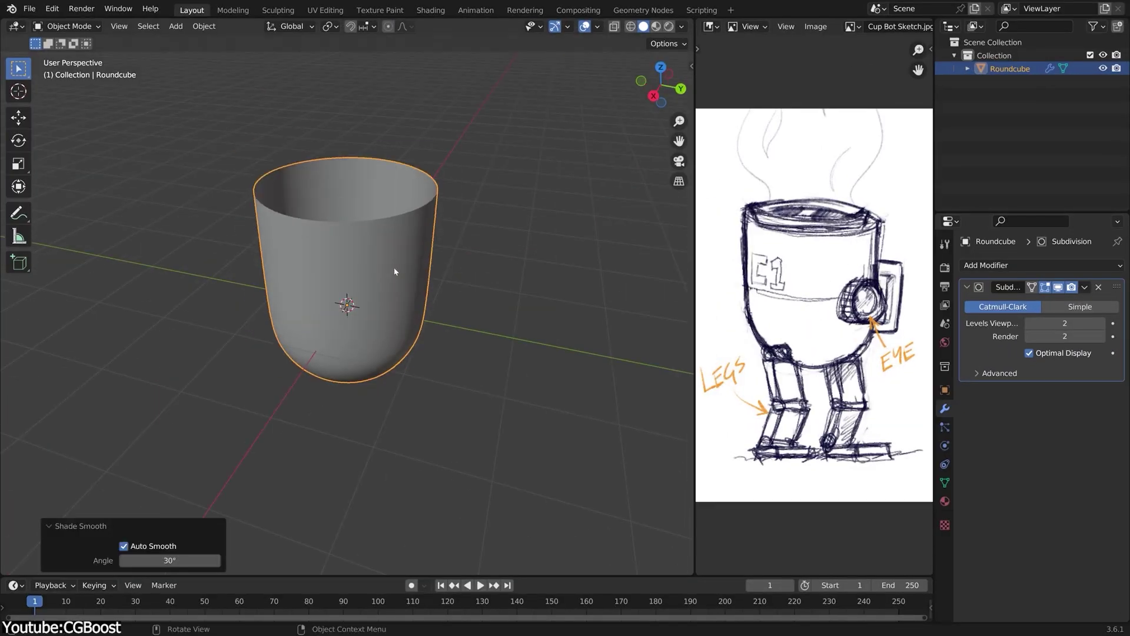
{"action": "key", "text": "Tab"}
{"action": "key", "text": "3"}
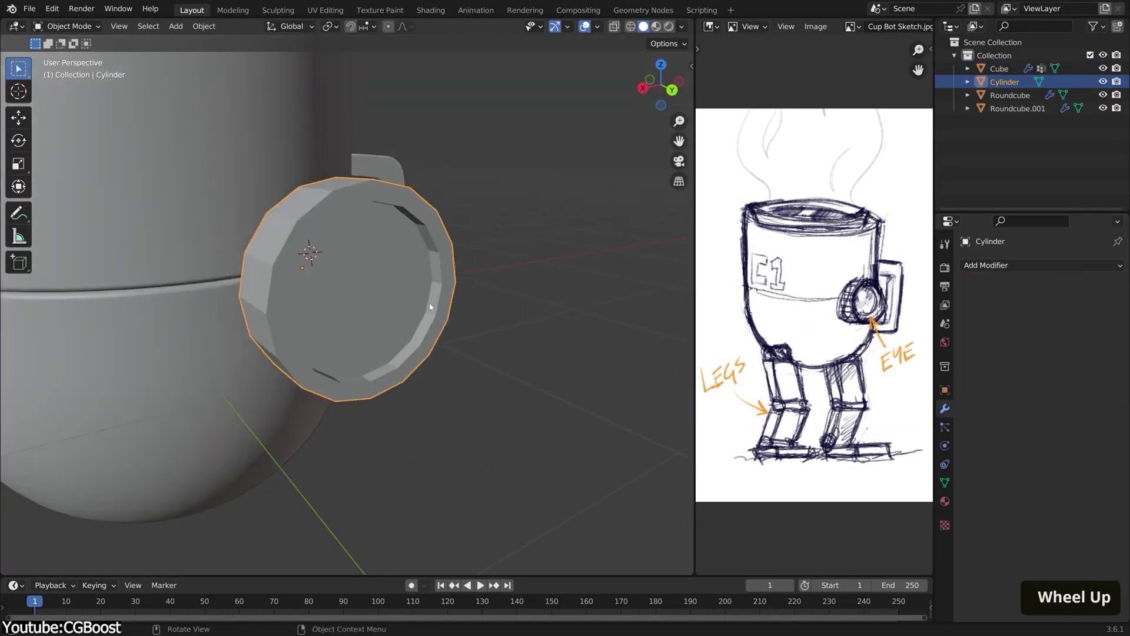
Step: Add a level 2 Subdivision modifier to the eye cylinder and apply Checker Deselect to its edge selection
{"action": "key", "text": "ctrl+2"}
{"action": "key", "text": "Tab"}
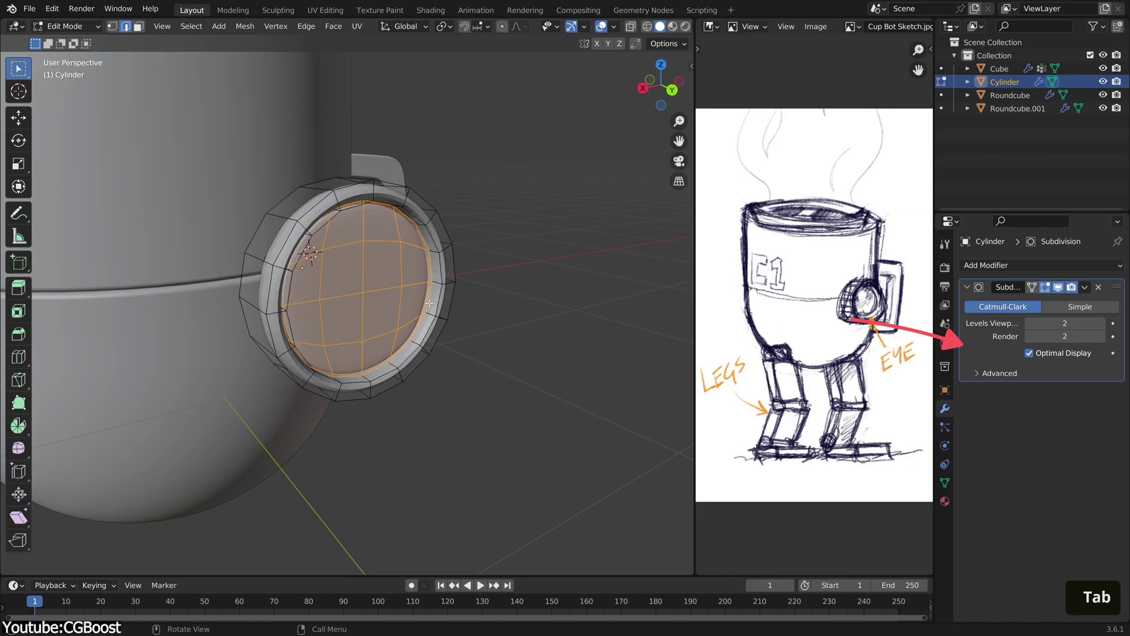
{"action": "left_click", "coordinate": [191, 26]}
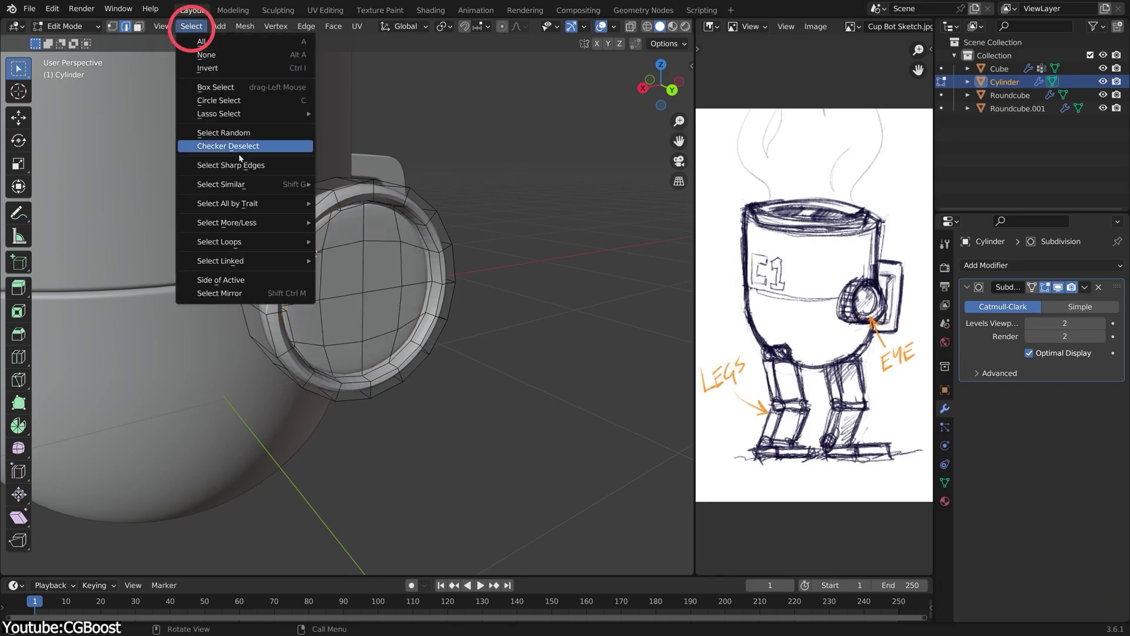
{"action": "left_click", "coordinate": [247, 144]}
Step: Return the eye cylinder to Object Mode and open the choice of modifiers to add
{"action": "key", "text": "Tab"}
{"action": "right_click", "coordinate": [443, 296]}
{"action": "left_click", "coordinate": [443, 293]}
{"action": "left_click", "coordinate": [1042, 265]}
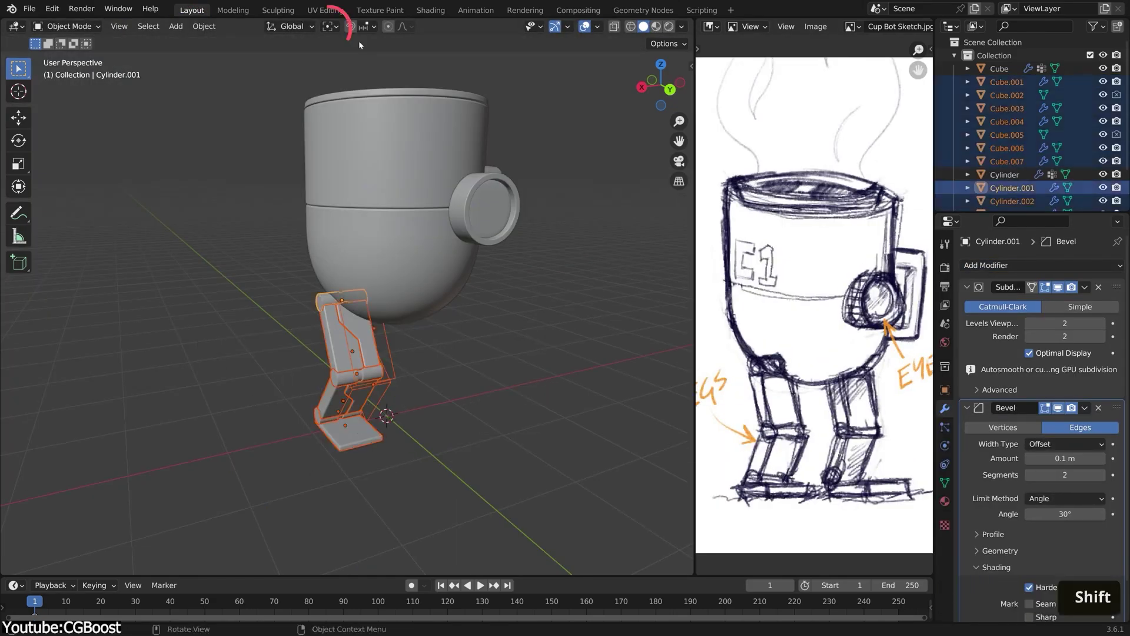
Step: Duplicate the selected robot leg parts and move the copy along the X axis as the second leg
{"action": "key", "text": "shift+d"}
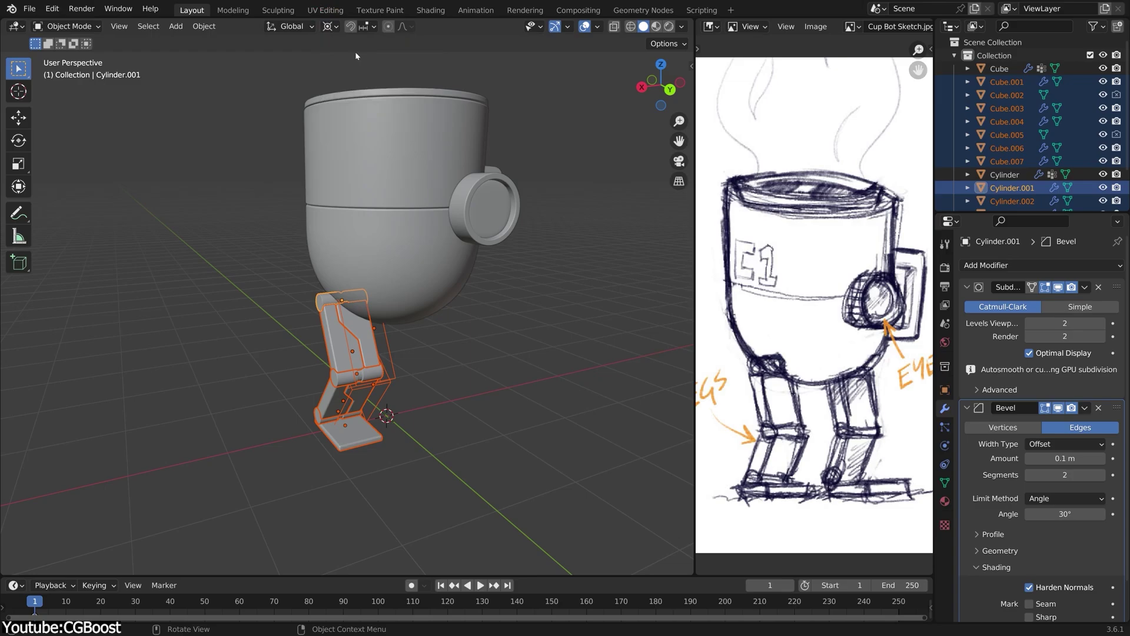
{"action": "right_click", "coordinate": [177, 253]}
{"action": "key", "text": "g"}
{"action": "key", "text": "x"}
{"action": "left_click", "coordinate": [447, 371]}
{"action": "scroll", "coordinate": [459, 376], "scroll_direction": "up", "scroll_amount": 2}
{"action": "middle_click_drag", "start_coordinate": [459, 375], "coordinate": [453, 365], "text": "shift"}
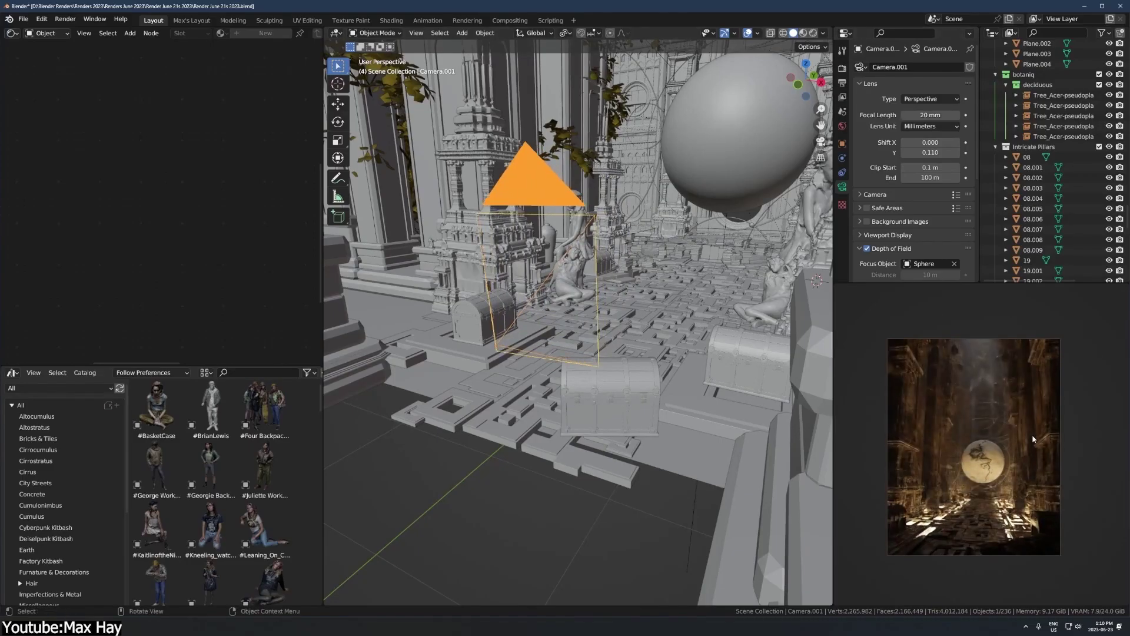
{"action": "middle_click_drag", "start_coordinate": [613, 281], "coordinate": [647, 258]}
{"action": "left_click_drag", "start_coordinate": [930, 114], "coordinate": [930, 114]}
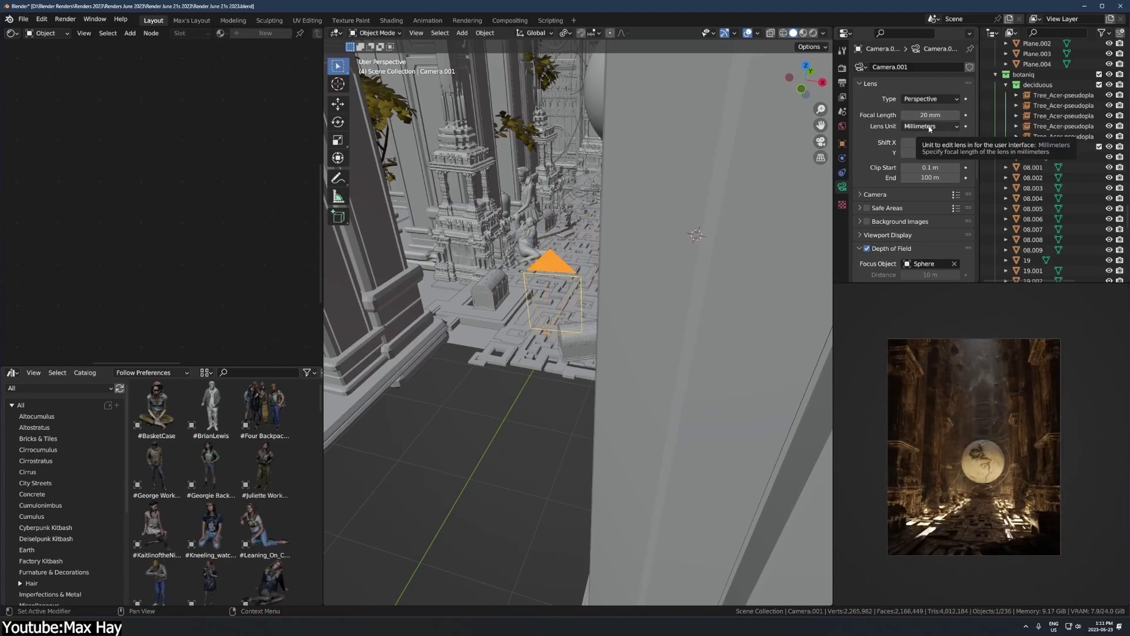
{"action": "middle_click_drag", "start_coordinate": [612, 330], "coordinate": [630, 282]}
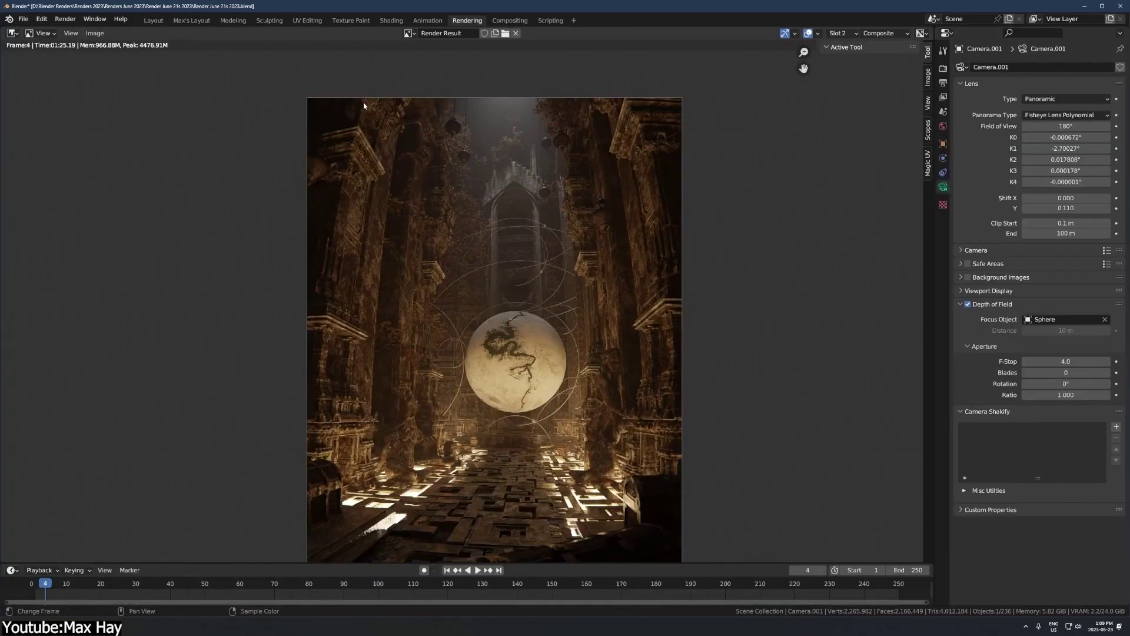
Step: Choose another render slot to view for the temple render result
{"action": "left_click", "coordinate": [849, 35]}
{"action": "left_click", "coordinate": [842, 48]}
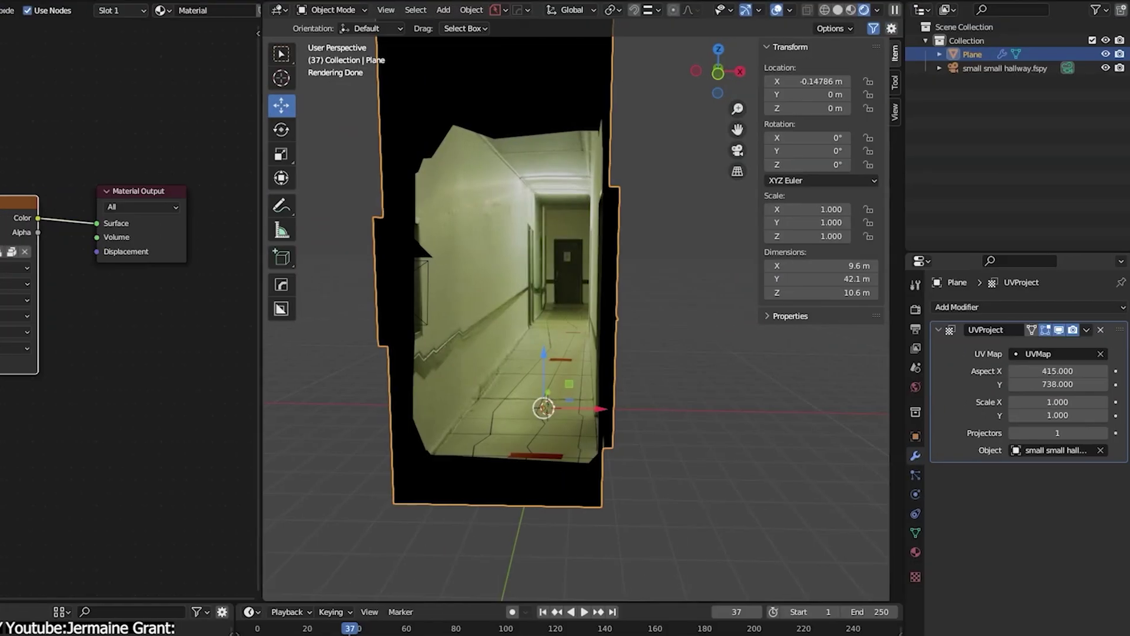
Step: Add a Subdivision Surface modifier to the hallway plane and move it above the UVProject modifier
{"action": "left_click", "coordinate": [986, 305]}
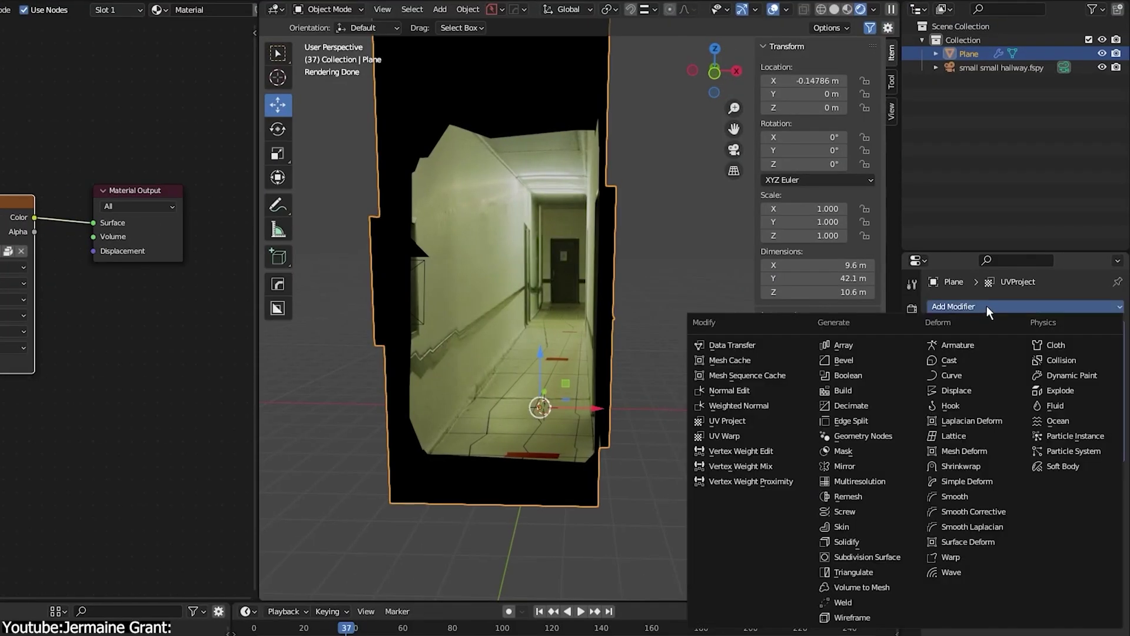
{"action": "left_click", "coordinate": [895, 556]}
{"action": "left_click_drag", "start_coordinate": [1115, 496], "coordinate": [1115, 321]}
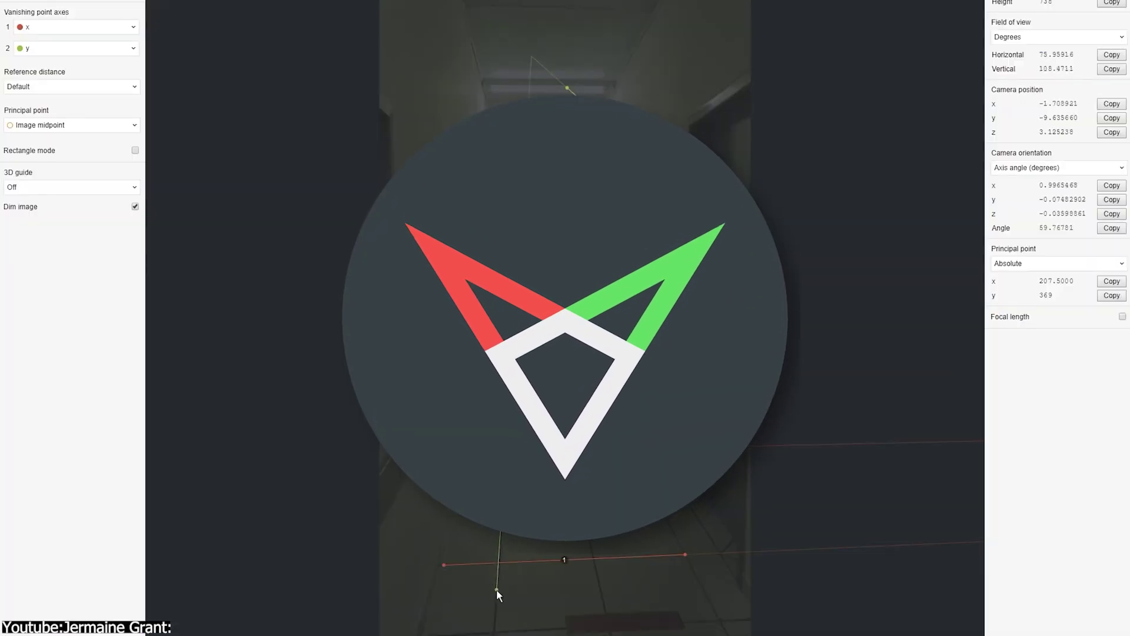
Step: Switch to fSpy and adjust the lower y-axis vanishing line to the hallway's floor tile edge
{"action": "left_click_drag", "start_coordinate": [497, 588], "coordinate": [496, 592]}
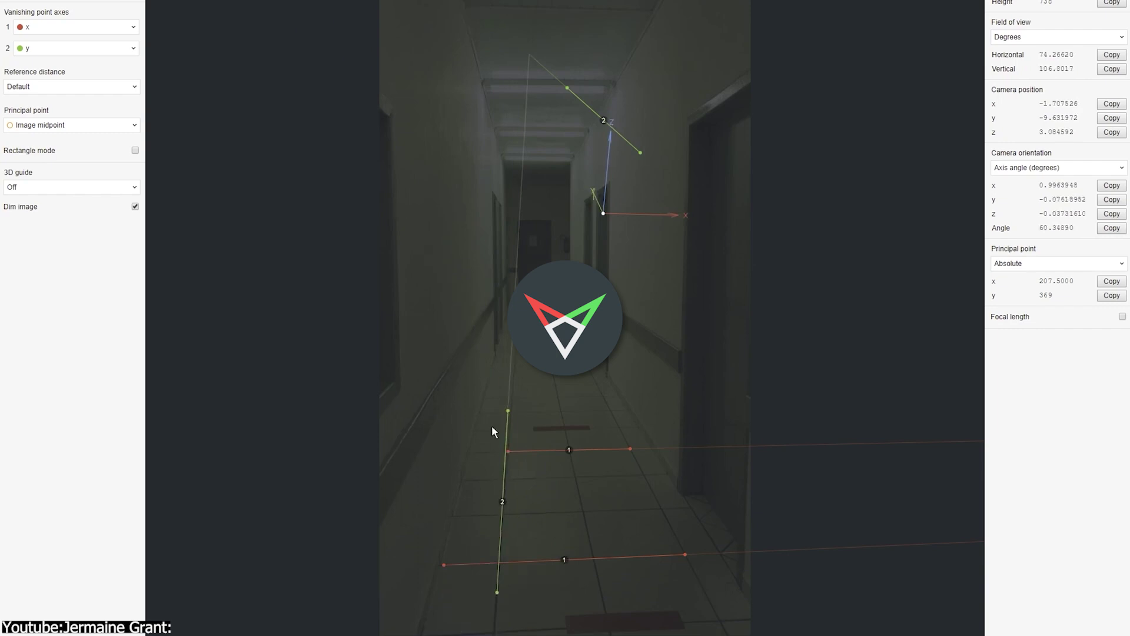
{"action": "left_click_drag", "start_coordinate": [492, 425], "coordinate": [520, 371]}
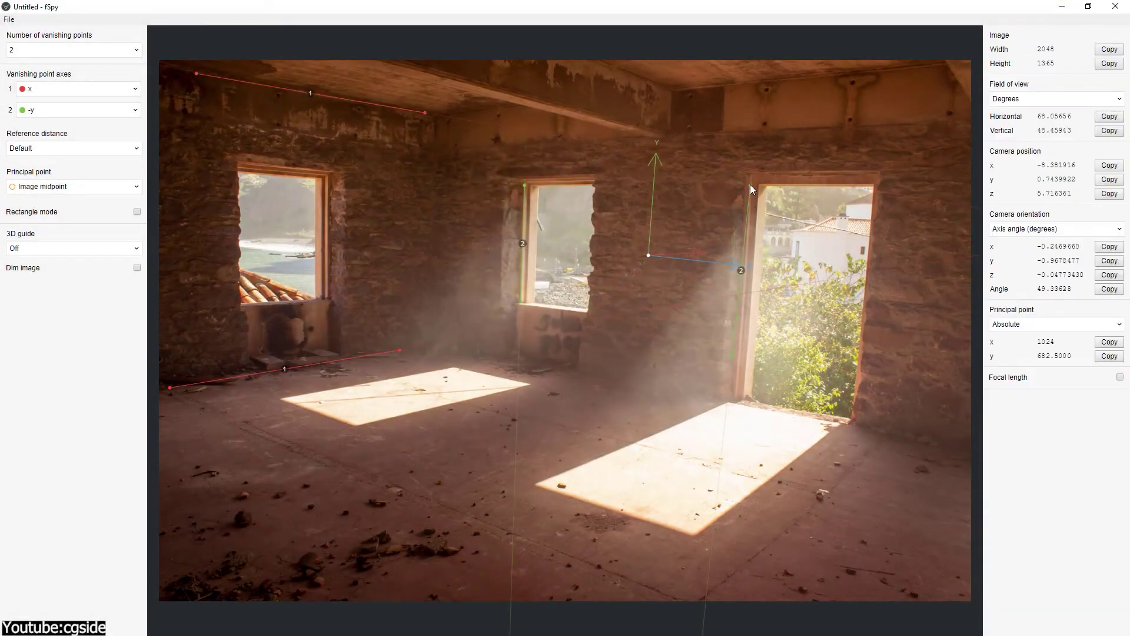
Step: Fit a -y vanishing line to the doorway's left frame in the old house photo and enable a 3D guide
{"action": "mouse_move", "coordinate": [751, 187]}
{"action": "left_mouse_down"}
{"action": "mouse_move", "coordinate": [765, 155]}
{"action": "mouse_move", "coordinate": [758, 185]}
{"action": "left_mouse_up"}
{"action": "left_click_drag", "start_coordinate": [732, 356], "coordinate": [744, 395]}
{"action": "left_click", "coordinate": [73, 248]}
{"action": "left_click", "coordinate": [36, 315]}
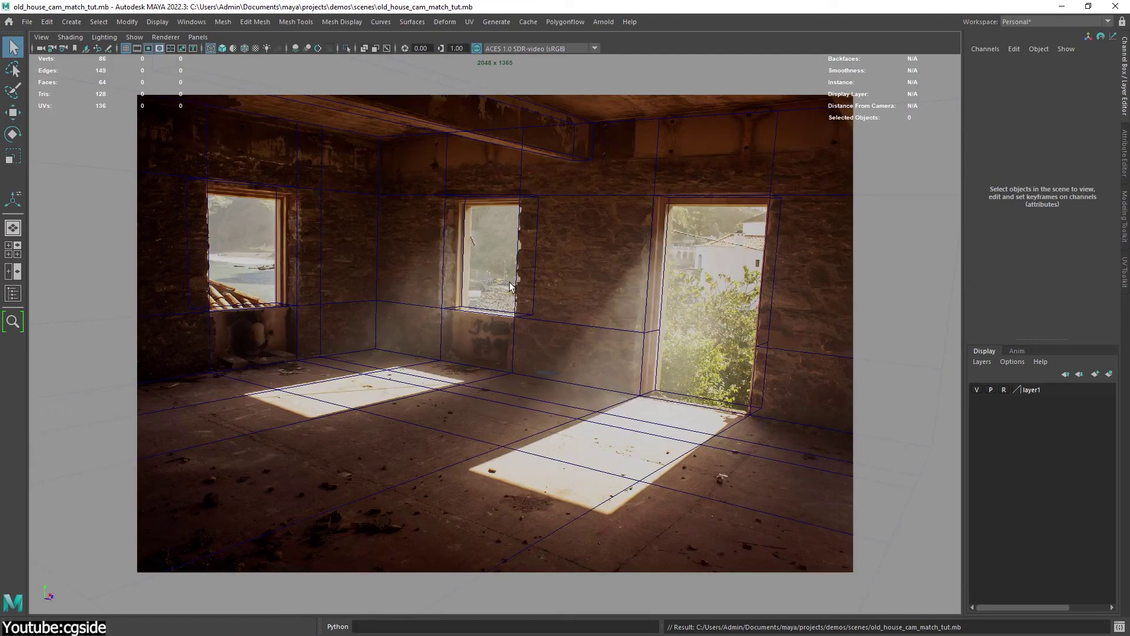
Step: Switch to Maya, show the old house room model in shaded mode and toggle the viewport layout
{"action": "key", "text": "5"}
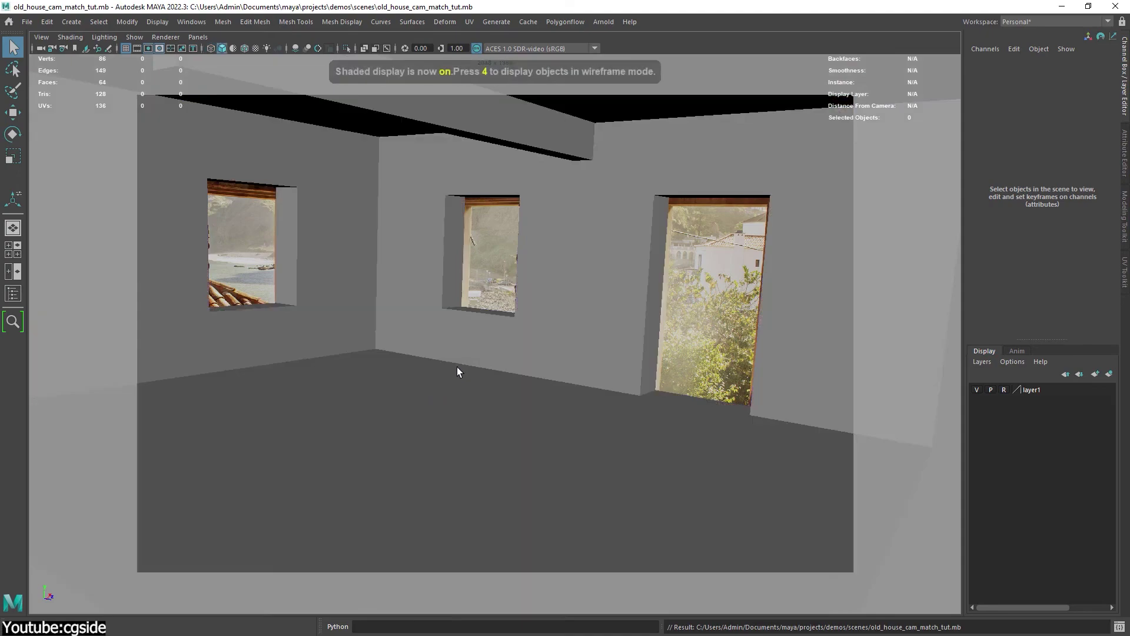
{"action": "key", "text": "space"}
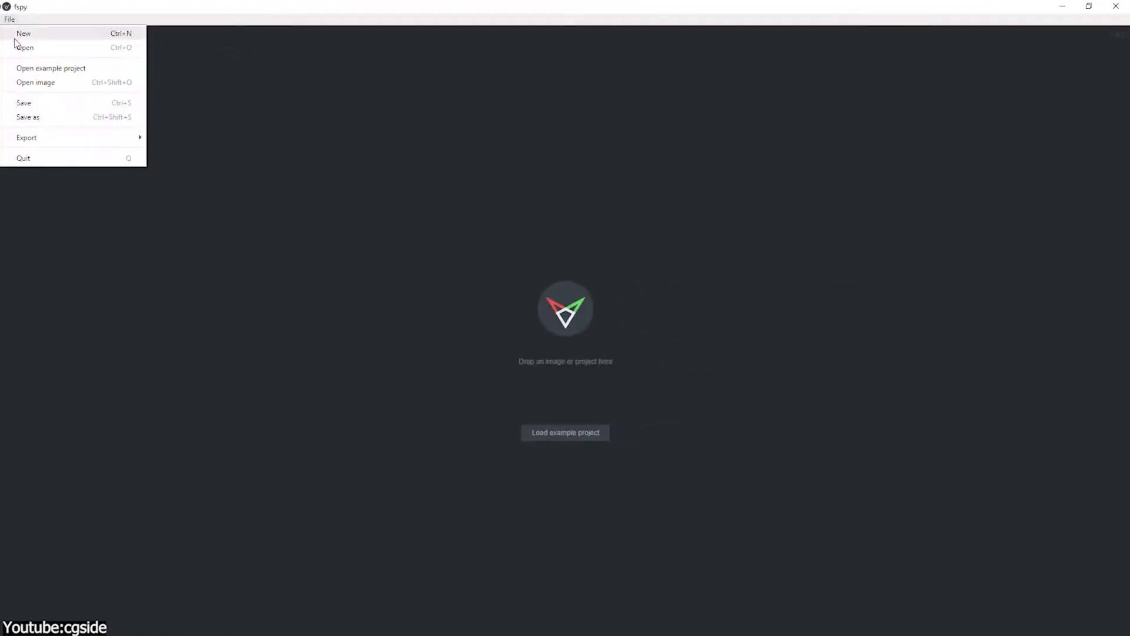
Step: Switch to fSpy, open the old house interior photo and turn off image dimming
{"action": "left_click", "coordinate": [24, 47]}
{"action": "double_click", "coordinate": [340, 106]}
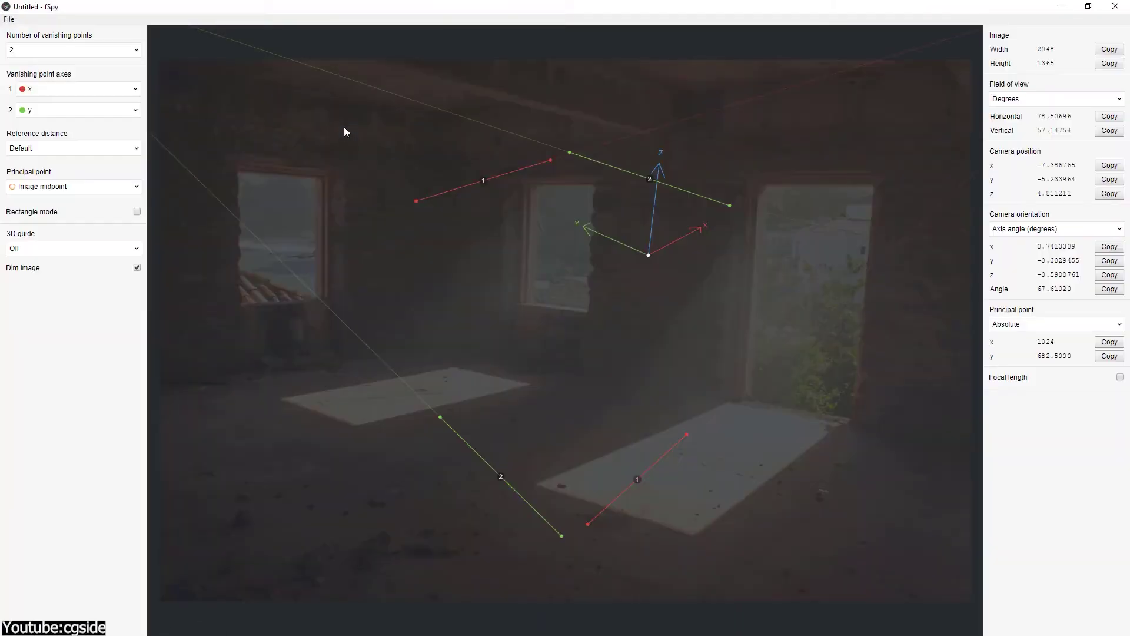
{"action": "left_click", "coordinate": [137, 267]}
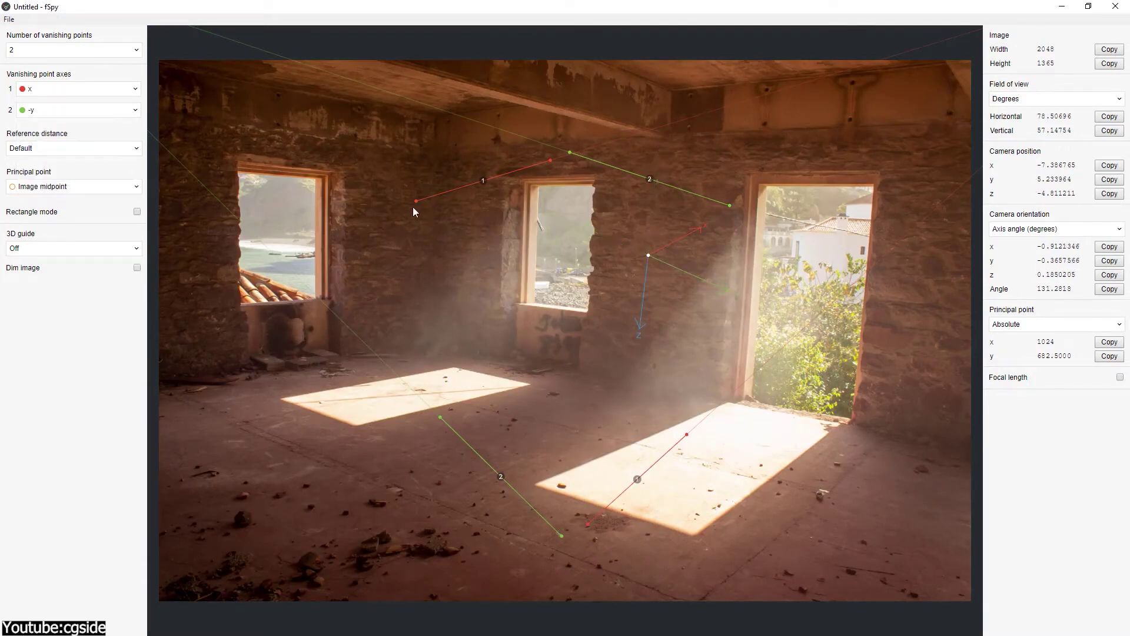
Step: Align an x vanishing line with the left wall's ceiling edge and a -y line with the doorway's left frame
{"action": "left_click_drag", "start_coordinate": [587, 523], "coordinate": [215, 103]}
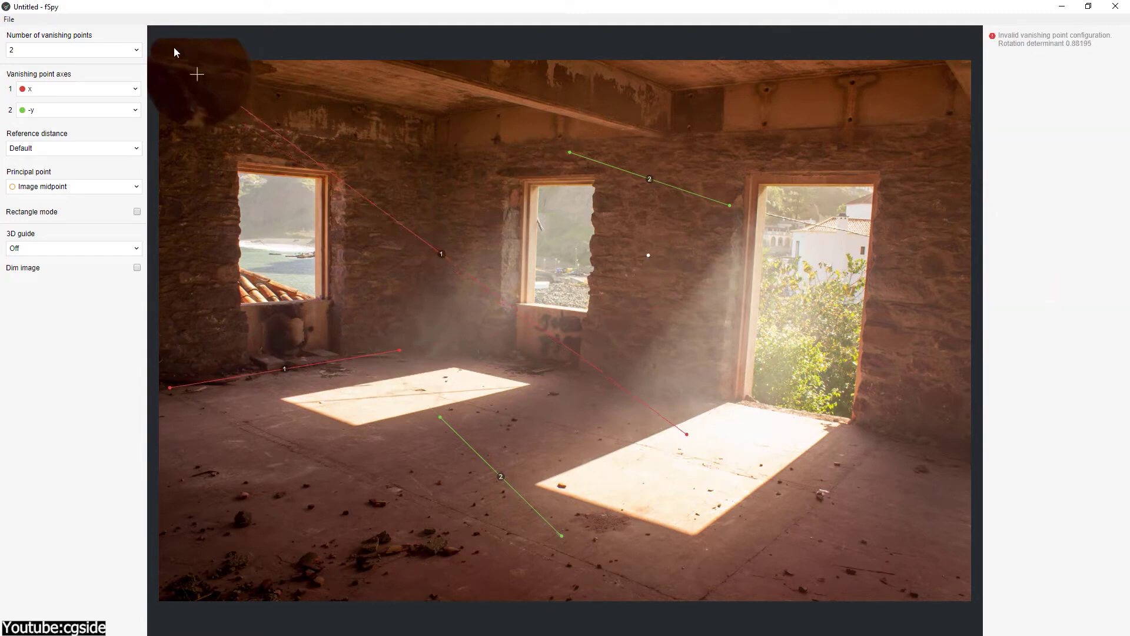
{"action": "left_click_drag", "start_coordinate": [687, 434], "coordinate": [425, 112]}
{"action": "left_click_drag", "start_coordinate": [730, 205], "coordinate": [732, 354]}
{"action": "left_click_drag", "start_coordinate": [569, 153], "coordinate": [750, 188]}
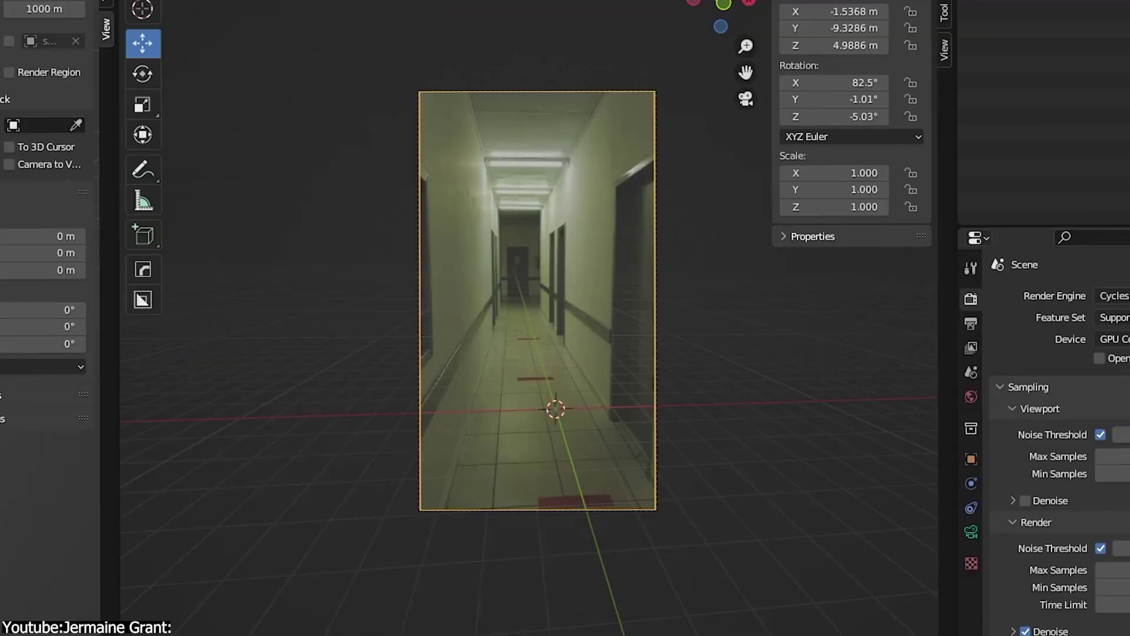
Step: Switch to Blender, add a plane on the hallway floor and shift its mesh along the X axis in Edit Mode
{"action": "key", "text": "shift+a"}
{"action": "left_click", "coordinate": [654, 325]}
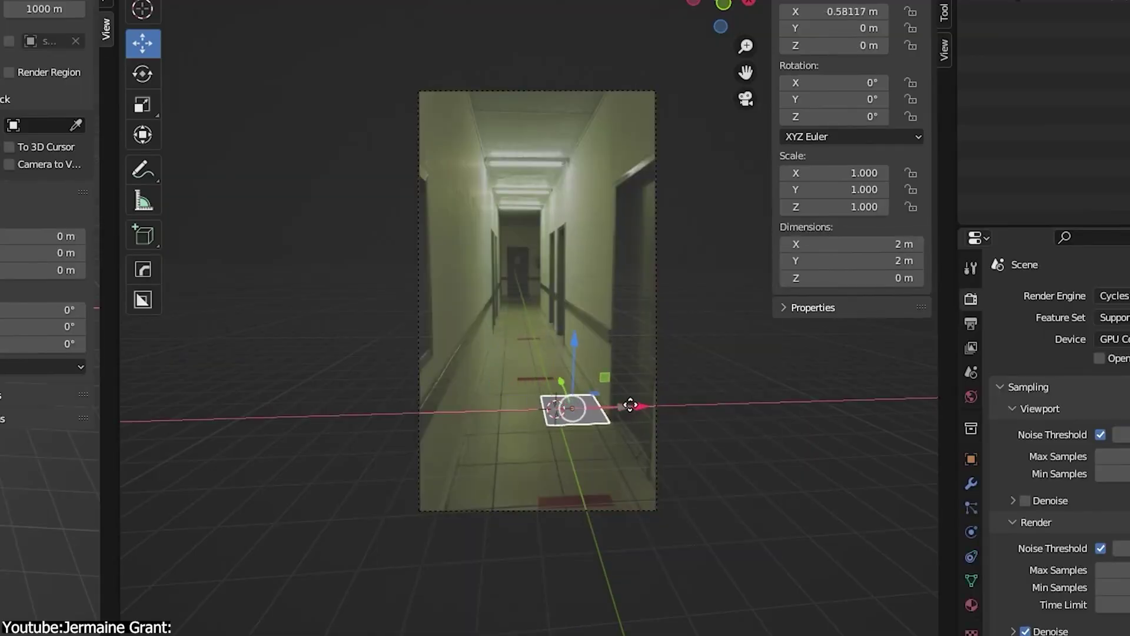
{"action": "scroll", "coordinate": [561, 414], "scroll_direction": "up", "scroll_amount": 2}
{"action": "key", "text": "Tab"}
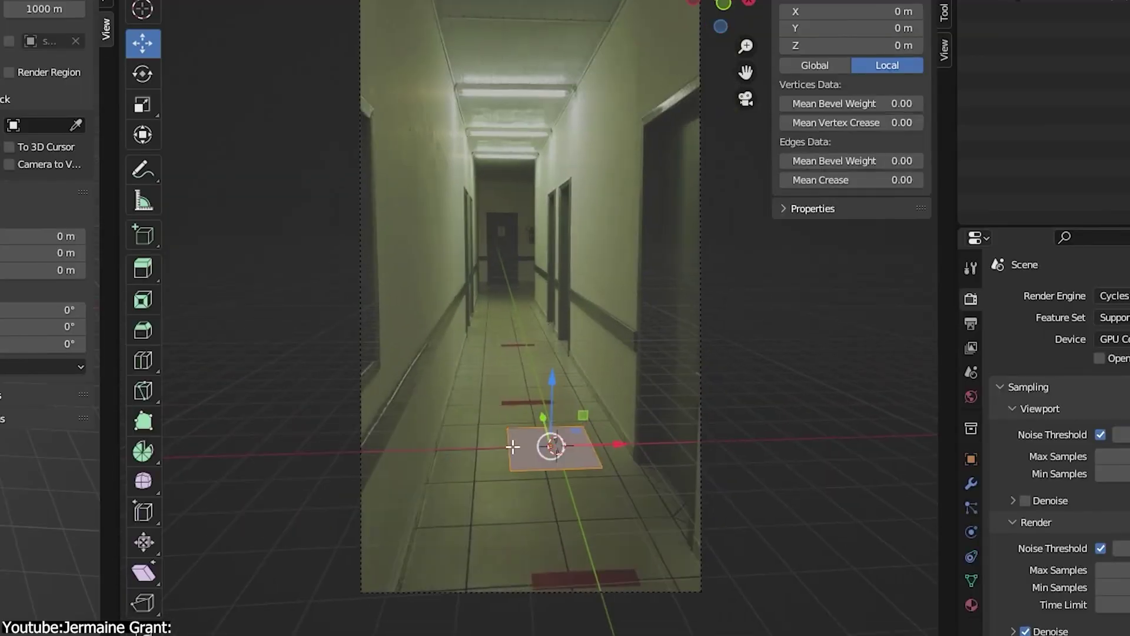
{"action": "left_click_drag", "start_coordinate": [659, 442], "coordinate": [692, 442]}
{"action": "key", "text": "z"}
{"action": "left_click", "coordinate": [404, 295]}
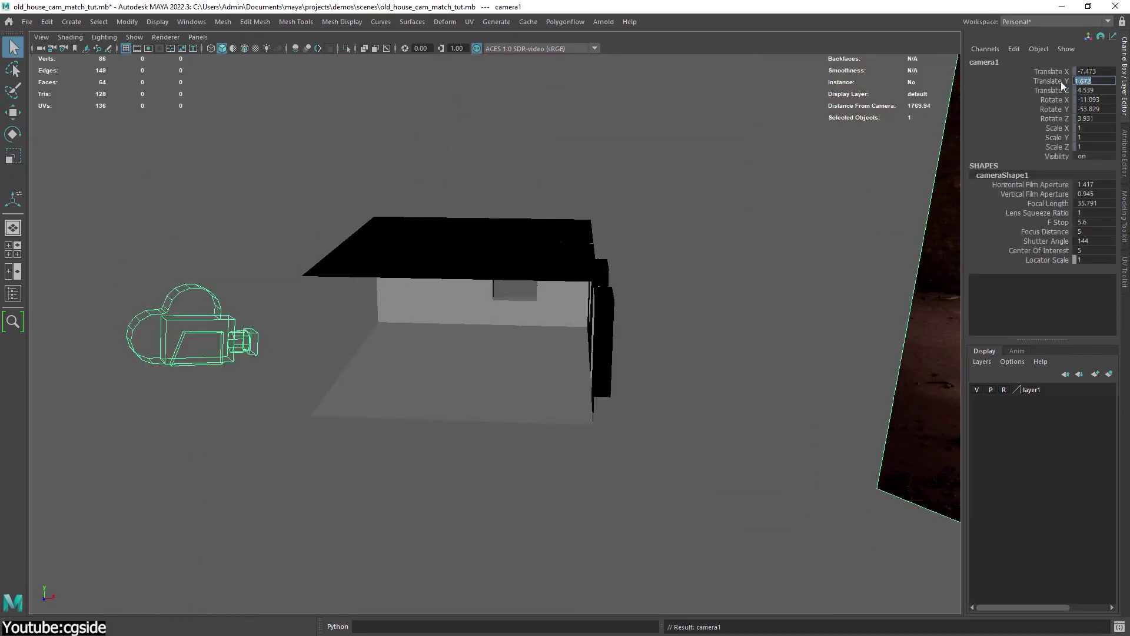
Step: Switch to Maya, choose the viewport's camera and display the room model in wireframe
{"action": "left_click_drag", "start_coordinate": [360, 295], "coordinate": [400, 309], "text": "alt"}
{"action": "left_click", "coordinate": [40, 48]}
{"action": "left_click", "coordinate": [66, 56]}
{"action": "key", "text": "4"}
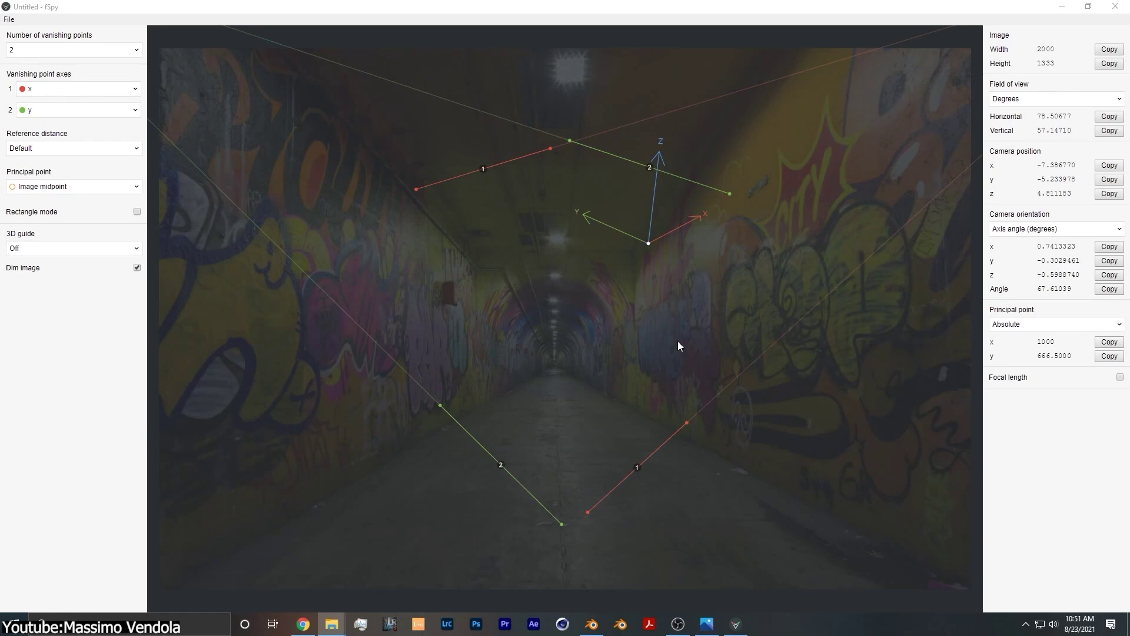
Step: Switch to fSpy, align the y vanishing lines with the tunnel's floor edges and set both x lines horizontally across the tunnel
{"action": "left_click_drag", "start_coordinate": [561, 524], "coordinate": [246, 539]}
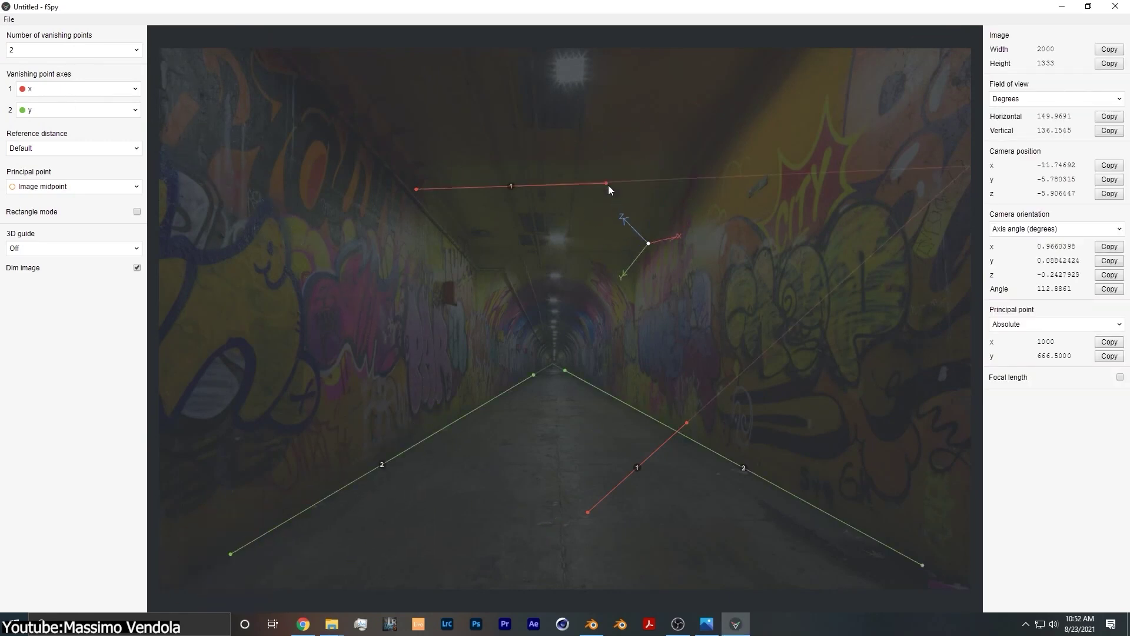
{"action": "left_click_drag", "start_coordinate": [609, 185], "coordinate": [633, 250]}
{"action": "left_click_drag", "start_coordinate": [416, 189], "coordinate": [470, 249]}
{"action": "left_click_drag", "start_coordinate": [588, 512], "coordinate": [453, 522]}
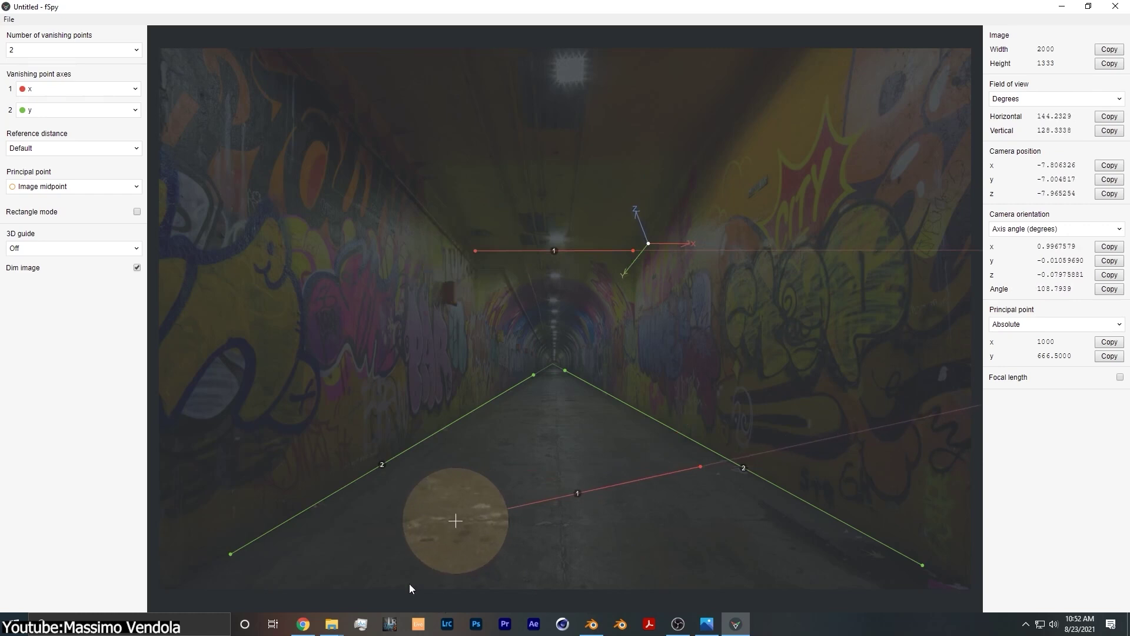
{"action": "left_click_drag", "start_coordinate": [687, 423], "coordinate": [745, 518]}
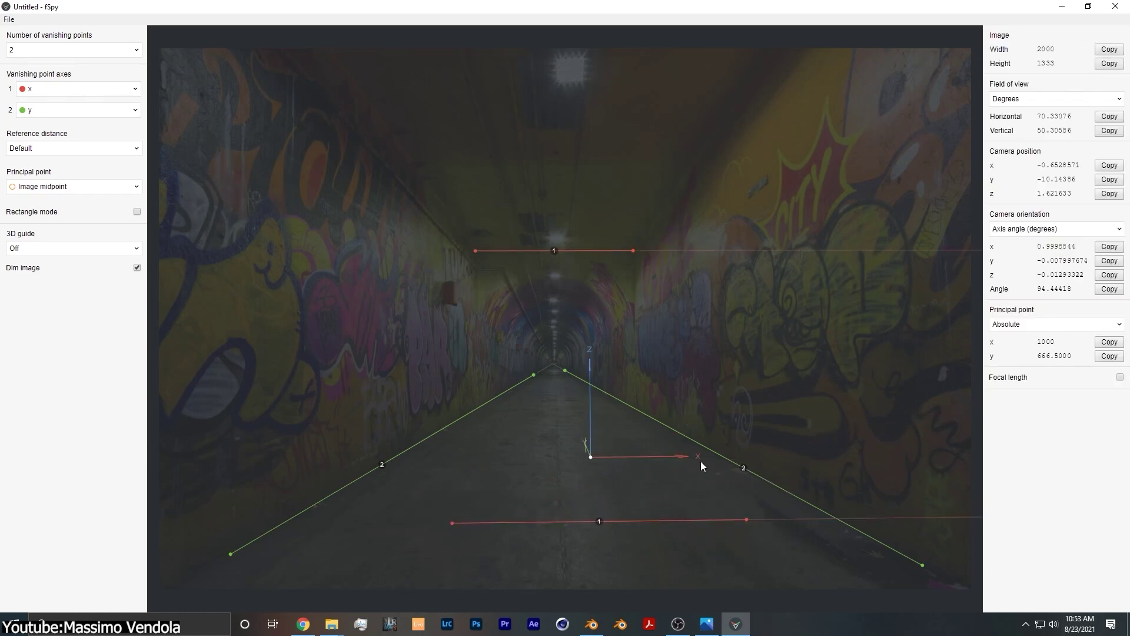
Step: Reposition the axes' origin near the tunnel's far end and open the file commands
{"action": "left_click_drag", "start_coordinate": [590, 457], "coordinate": [634, 490]}
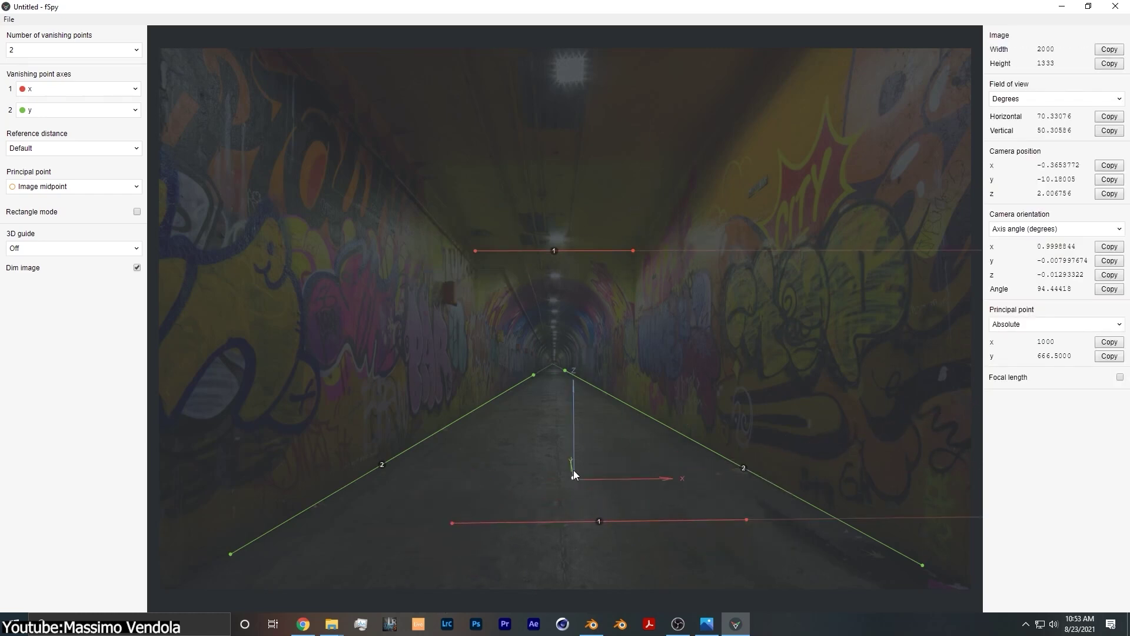
{"action": "left_click_drag", "start_coordinate": [242, 550], "coordinate": [739, 86]}
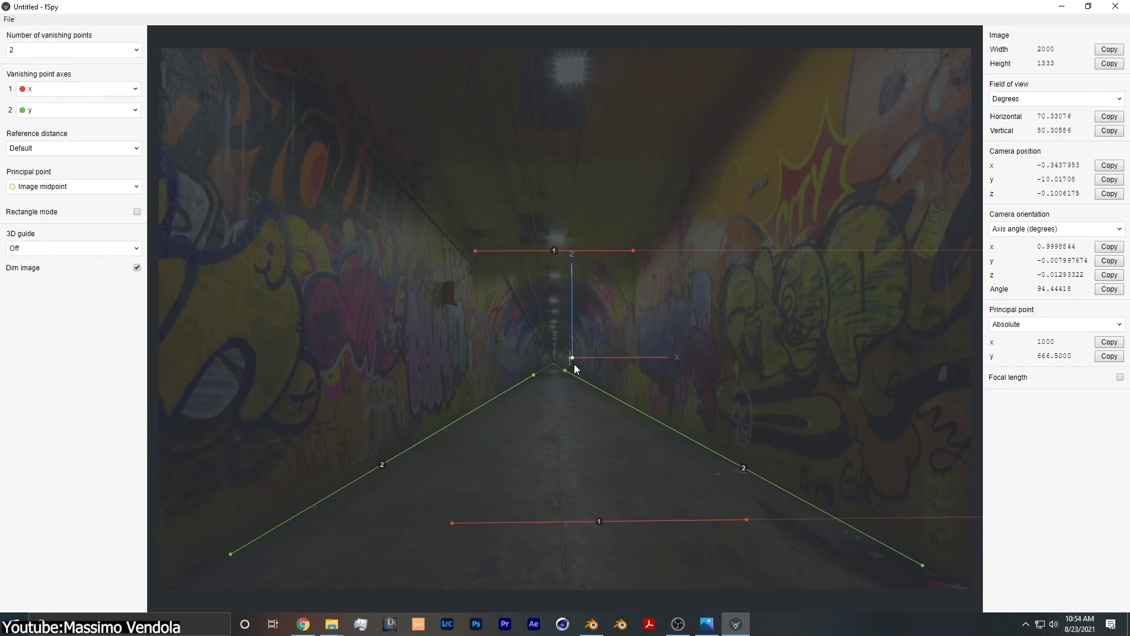
{"action": "left_click", "coordinate": [9, 18]}
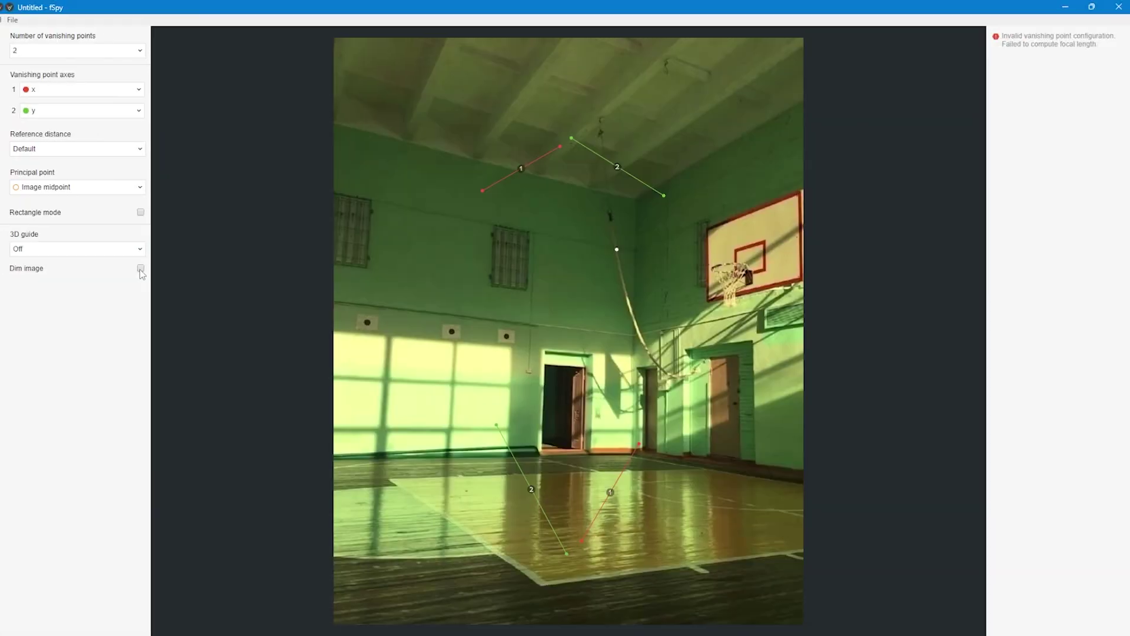
Step: Align the y vanishing lines with the gym's court marking and right ceiling edge, and the x lines with vertical wall and door edges
{"action": "left_click_drag", "start_coordinate": [558, 551], "coordinate": [538, 585]}
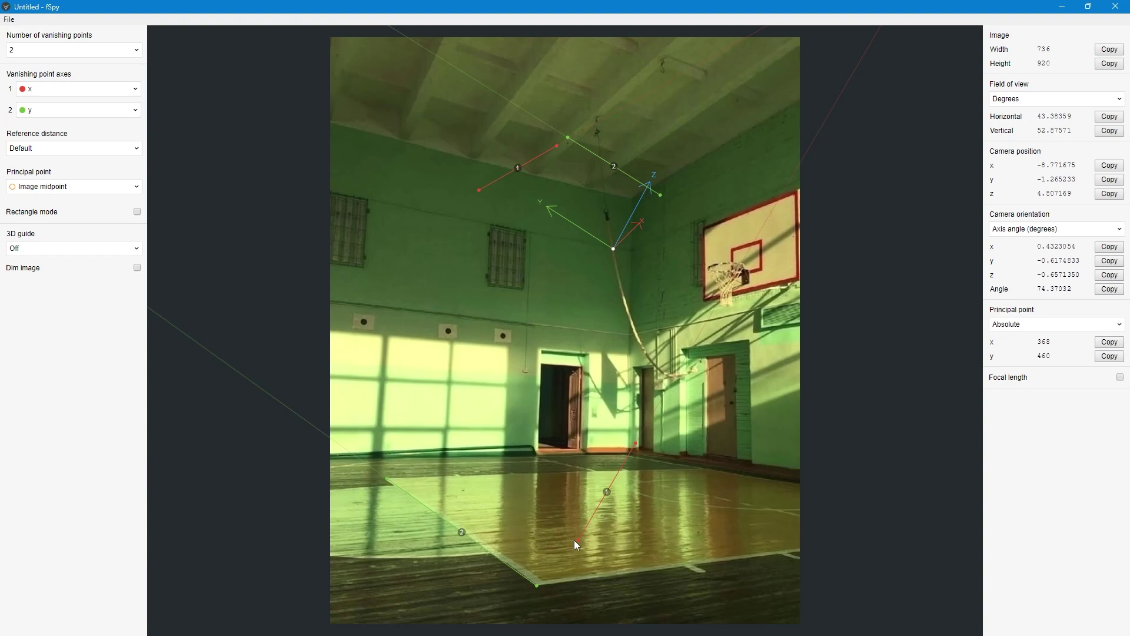
{"action": "left_click_drag", "start_coordinate": [635, 445], "coordinate": [794, 102]}
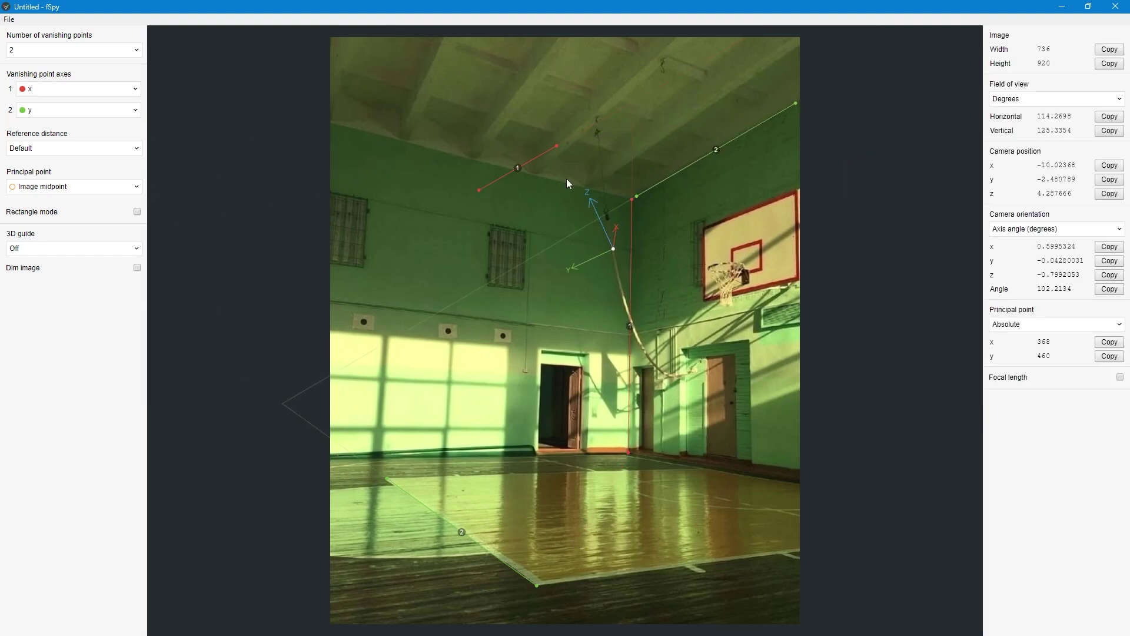
{"action": "left_click_drag", "start_coordinate": [558, 146], "coordinate": [539, 442]}
{"action": "left_click_drag", "start_coordinate": [480, 192], "coordinate": [541, 175]}
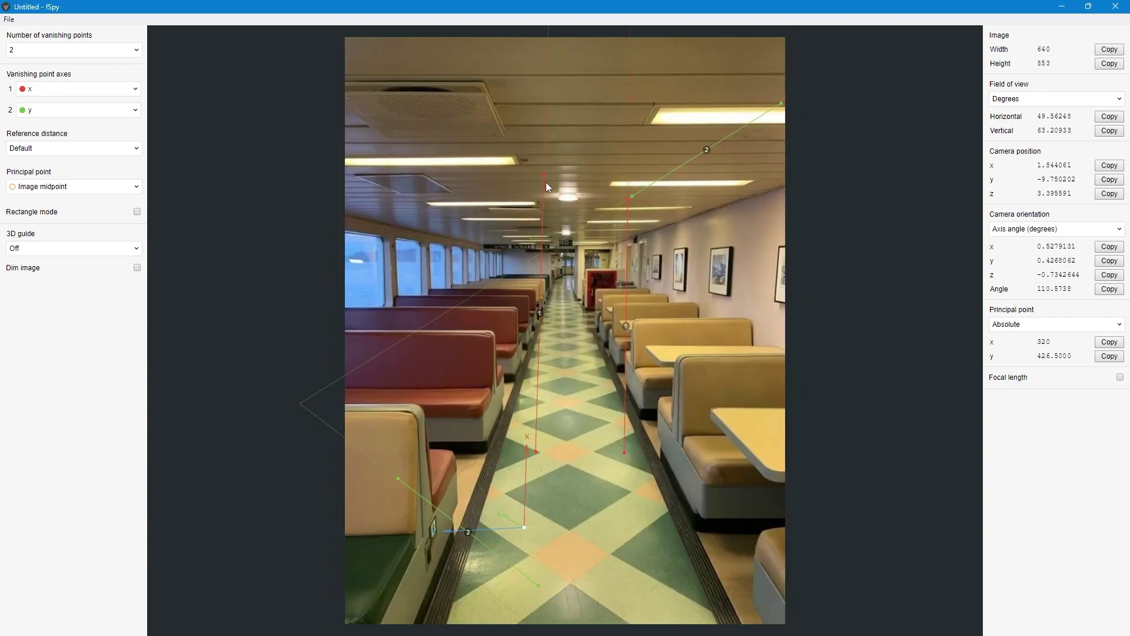
Step: Set the ferry photo's x vanishing lines across the ceiling and its y lines vertically along both sides, and reposition the axes' origin
{"action": "left_click_drag", "start_coordinate": [536, 451], "coordinate": [484, 246]}
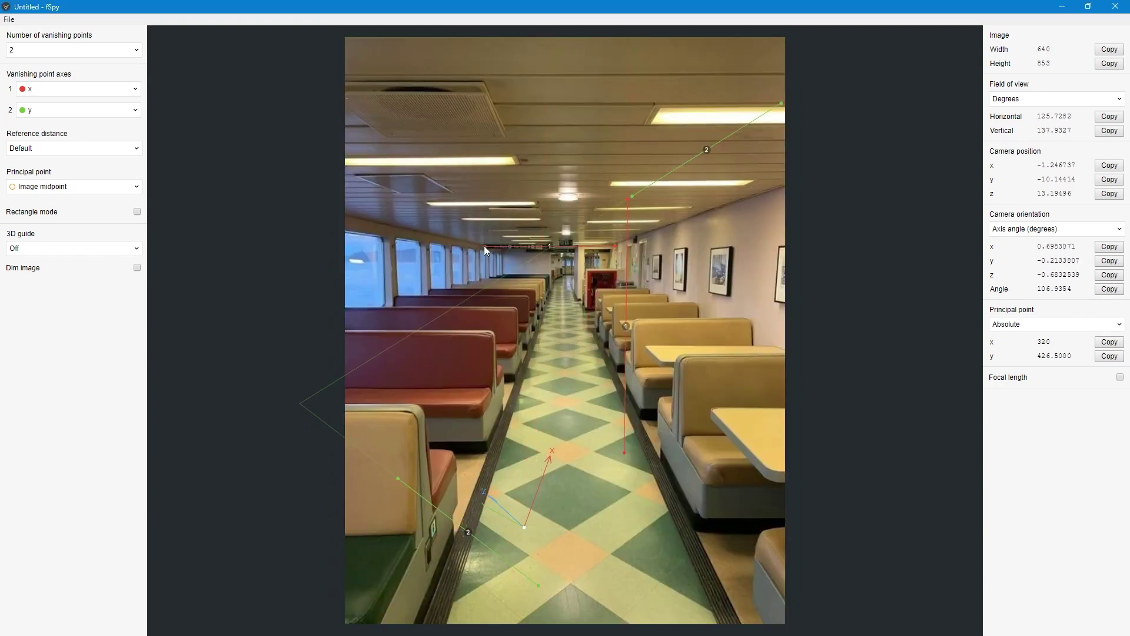
{"action": "left_click_drag", "start_coordinate": [624, 447], "coordinate": [371, 216]}
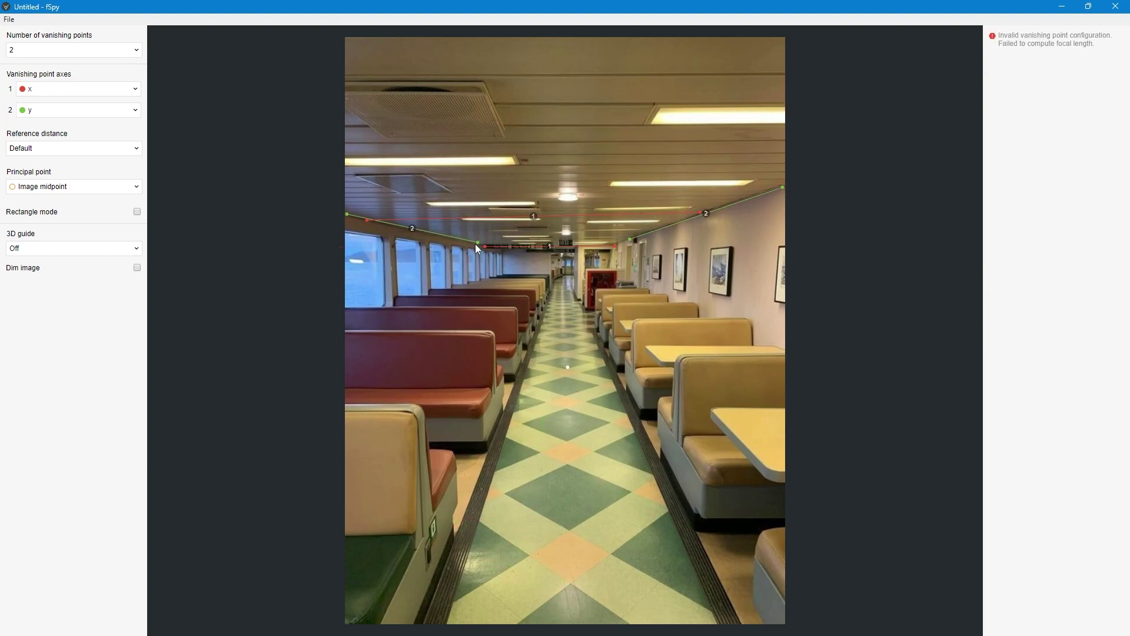
{"action": "left_click_drag", "start_coordinate": [785, 485], "coordinate": [781, 483]}
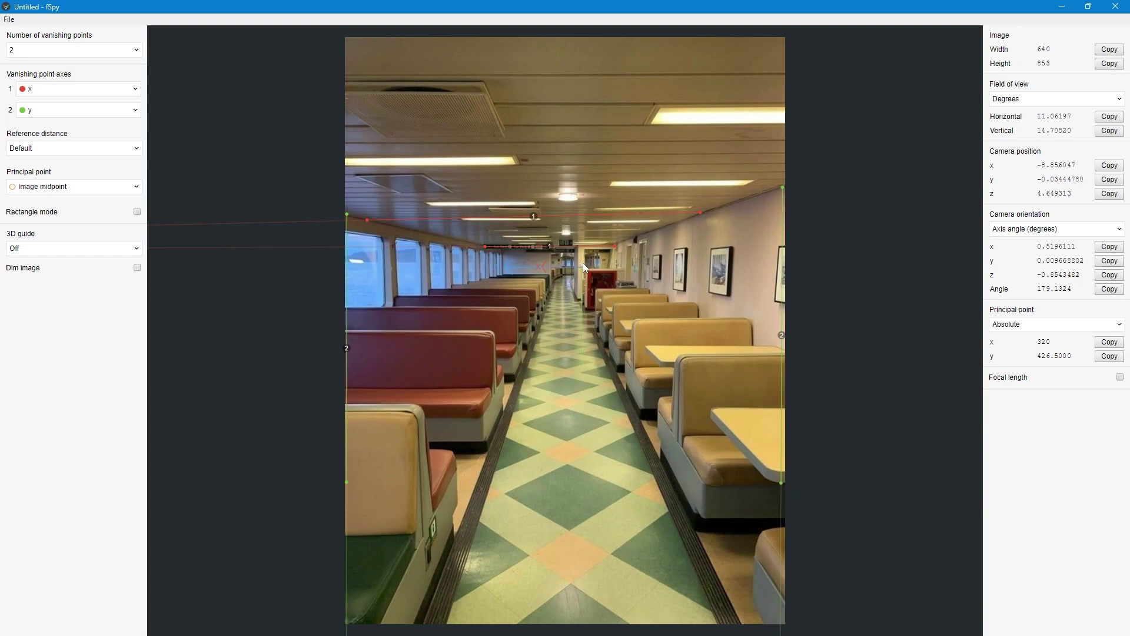
{"action": "left_click_drag", "start_coordinate": [568, 488], "coordinate": [470, 353]}
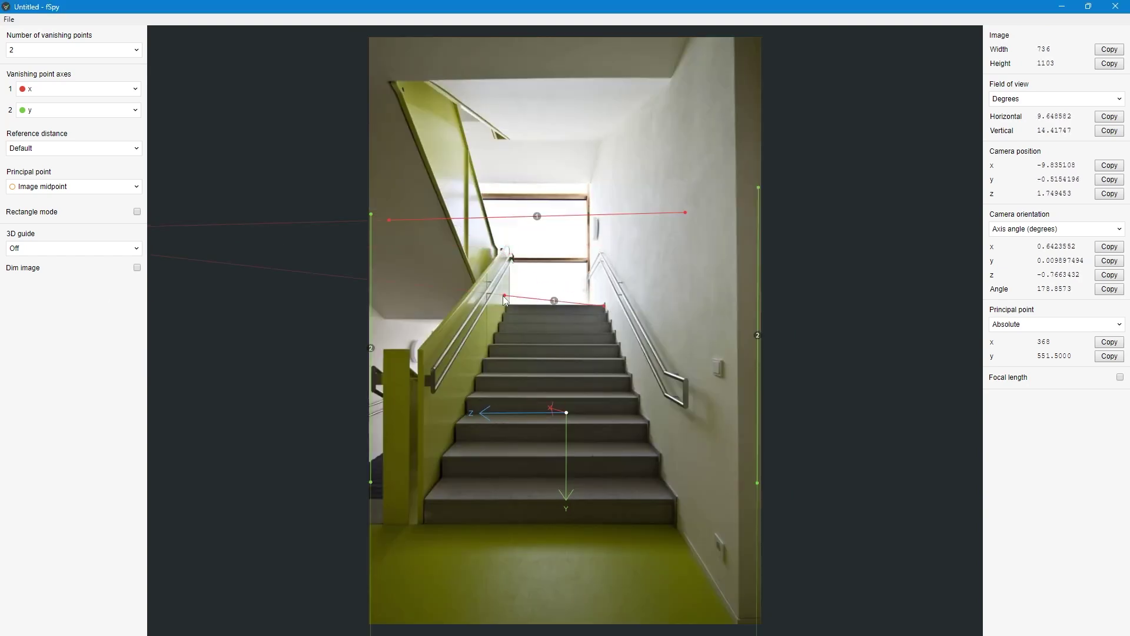
Step: Align the staircase photo's x vanishing lines with two step edges and its y lines with the wall corner and railing post
{"action": "left_click_drag", "start_coordinate": [399, 235], "coordinate": [484, 359]}
{"action": "left_click_drag", "start_coordinate": [756, 483], "coordinate": [735, 48]}
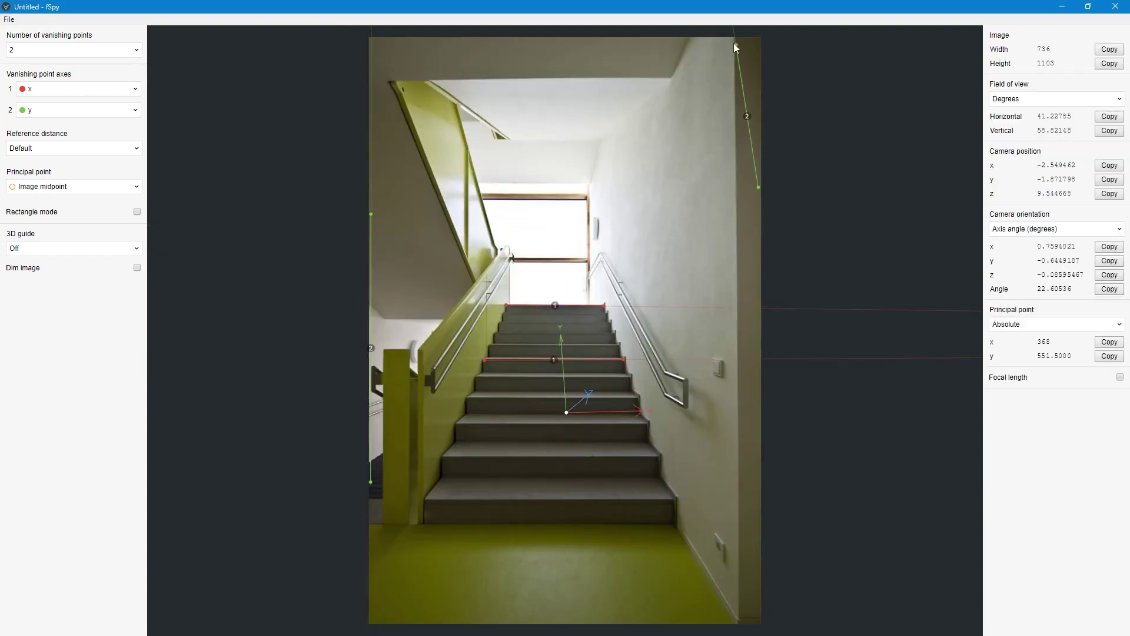
{"action": "left_click_drag", "start_coordinate": [371, 214], "coordinate": [513, 261]}
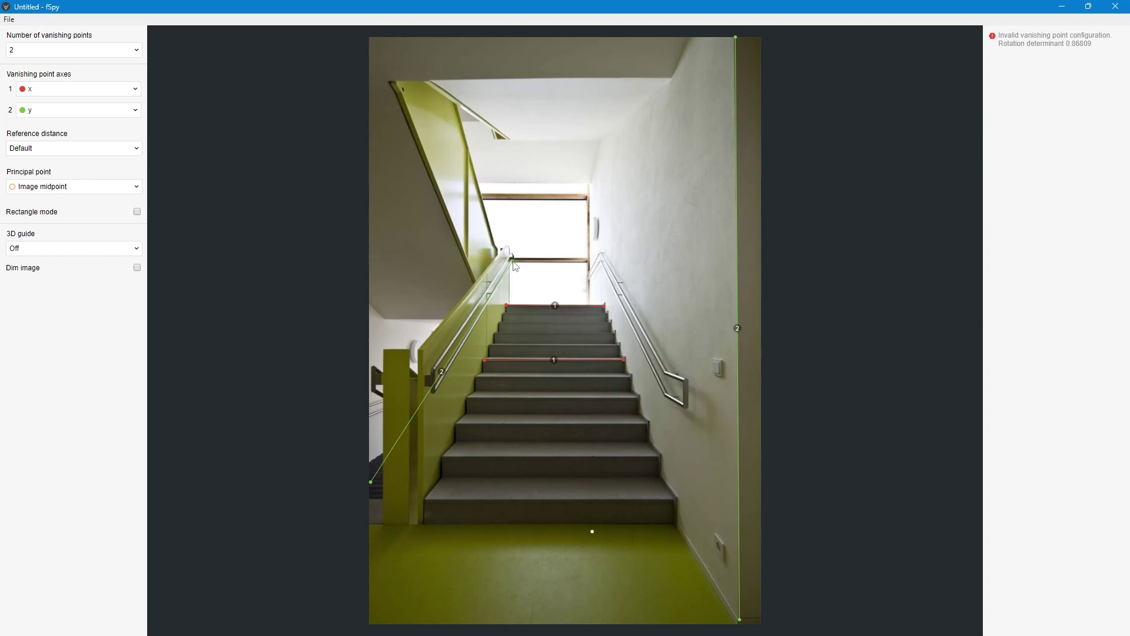
{"action": "left_click_drag", "start_coordinate": [371, 483], "coordinate": [422, 351]}
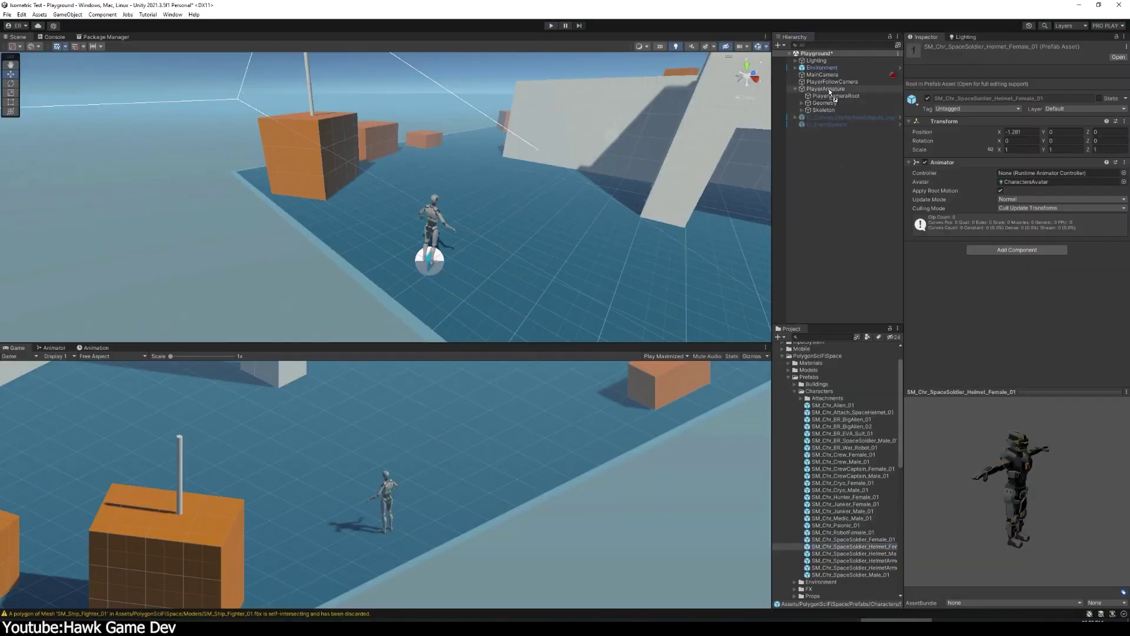
Step: Switch to Unity, place SM_Chr_SpaceSoldier_Helmet_Female_01 under PlayerArmature, and reset its transform
{"action": "left_click_drag", "start_coordinate": [830, 92], "coordinate": [829, 91]}
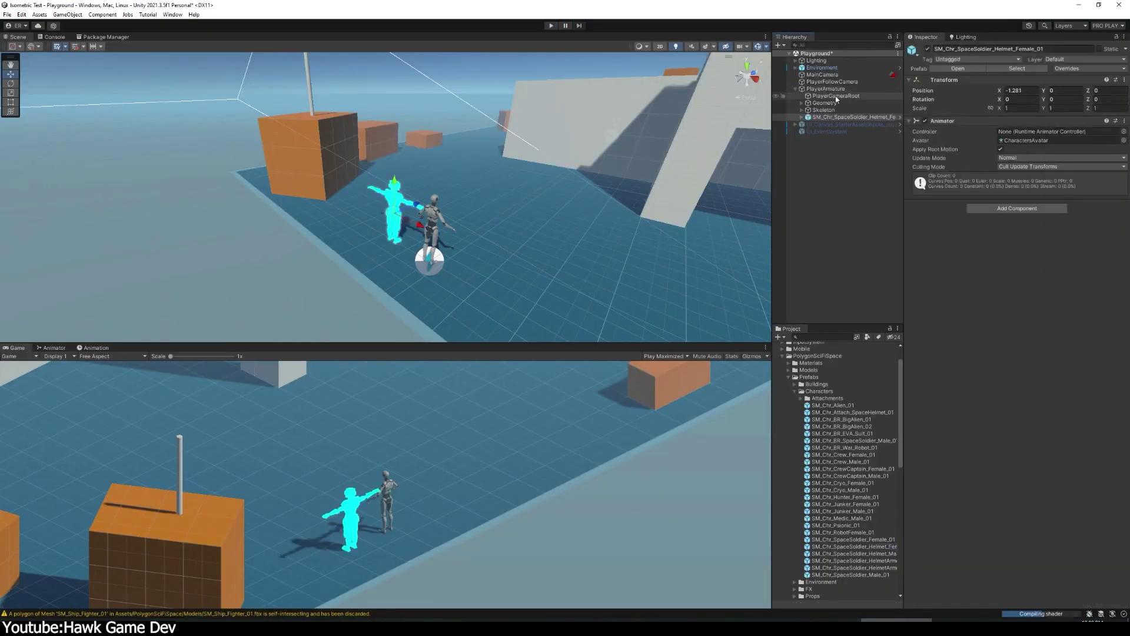
{"action": "right_click", "coordinate": [959, 80]}
{"action": "left_click", "coordinate": [991, 88]}
{"action": "mouse_move", "coordinate": [652, 250]}
{"action": "right_mouse_down"}
{"action": "mouse_move", "coordinate": [498, 349]}
{"action": "mouse_move", "coordinate": [252, 314]}
{"action": "right_mouse_up"}
{"action": "key", "text": "shift+space"}
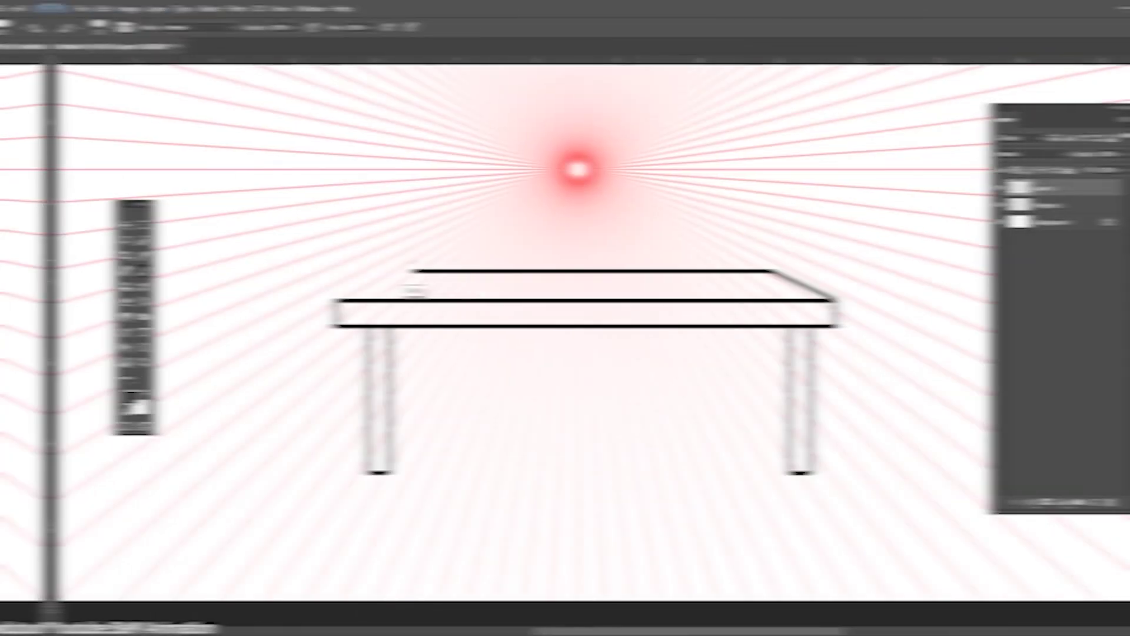
Step: Switch to the perspective drawing and draw the tabletop's left receding edge as a straight line to its back corner
{"action": "left_click", "coordinate": [415, 271], "text": "shift"}
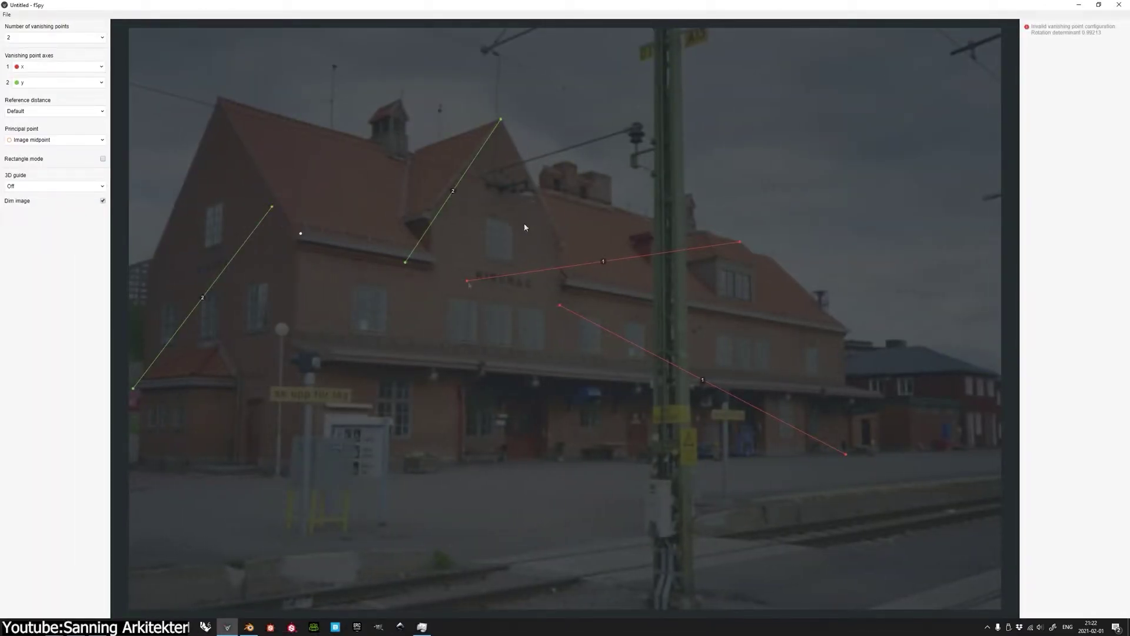
Step: Switch to fSpy and align the station's x vanishing lines with its roof ridge and base, and the y lines with its gable-side edges
{"action": "left_click_drag", "start_coordinate": [467, 281], "coordinate": [206, 90]}
{"action": "left_click_drag", "start_coordinate": [560, 305], "coordinate": [391, 457]}
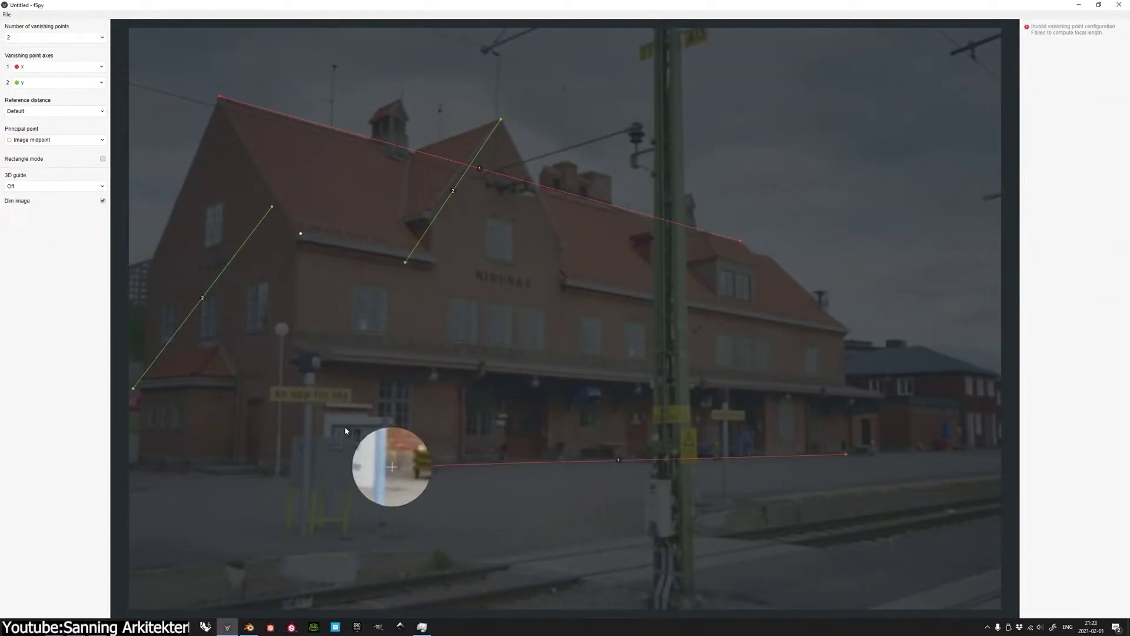
{"action": "mouse_move", "coordinate": [846, 453]}
{"action": "left_mouse_down"}
{"action": "mouse_move", "coordinate": [845, 412]}
{"action": "mouse_move", "coordinate": [841, 446]}
{"action": "left_mouse_up"}
{"action": "left_click_drag", "start_coordinate": [405, 262], "coordinate": [416, 150]}
{"action": "left_click_drag", "start_coordinate": [271, 207], "coordinate": [188, 380]}
Step: Take the principal point from the 3rd vanishing point and align the z lines with the station's vertical wall edges
{"action": "left_click", "coordinate": [59, 172]}
{"action": "left_click_drag", "start_coordinate": [844, 340], "coordinate": [844, 371]}
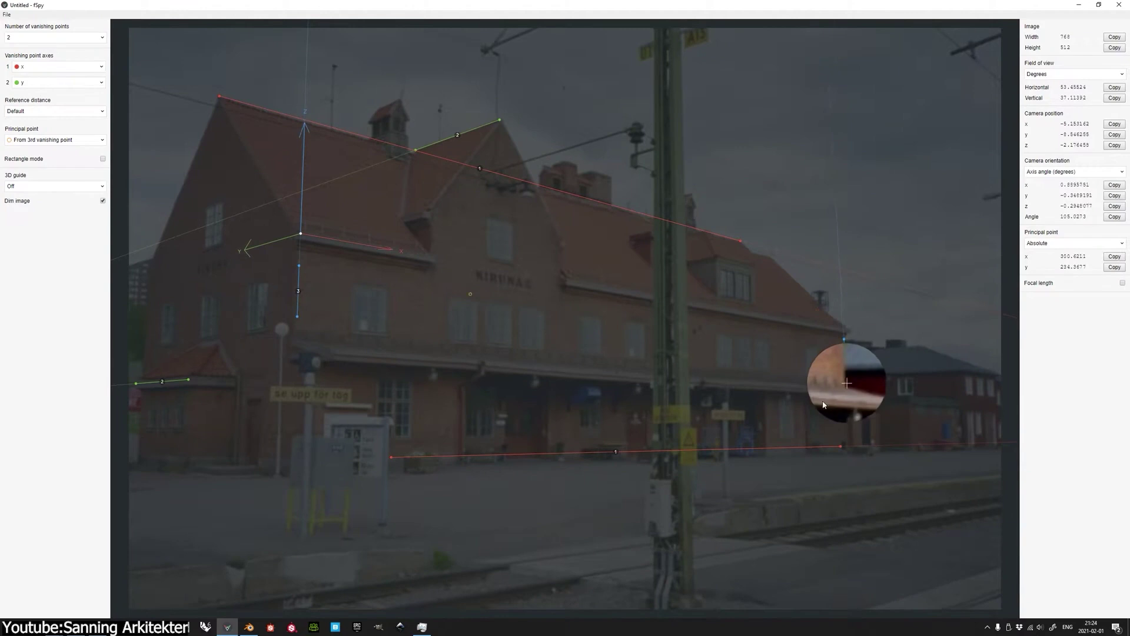
{"action": "left_click_drag", "start_coordinate": [148, 282], "coordinate": [143, 369]}
Step: Define the reference distance along the x axis over the full length of the station's eave and save the project
{"action": "mouse_move", "coordinate": [301, 234]}
{"action": "left_mouse_down"}
{"action": "mouse_move", "coordinate": [189, 449]}
{"action": "mouse_move", "coordinate": [578, 578]}
{"action": "mouse_move", "coordinate": [259, 244]}
{"action": "mouse_move", "coordinate": [301, 234]}
{"action": "mouse_move", "coordinate": [837, 335]}
{"action": "left_mouse_up"}
{"action": "left_click", "coordinate": [55, 111]}
{"action": "left_click", "coordinate": [35, 124]}
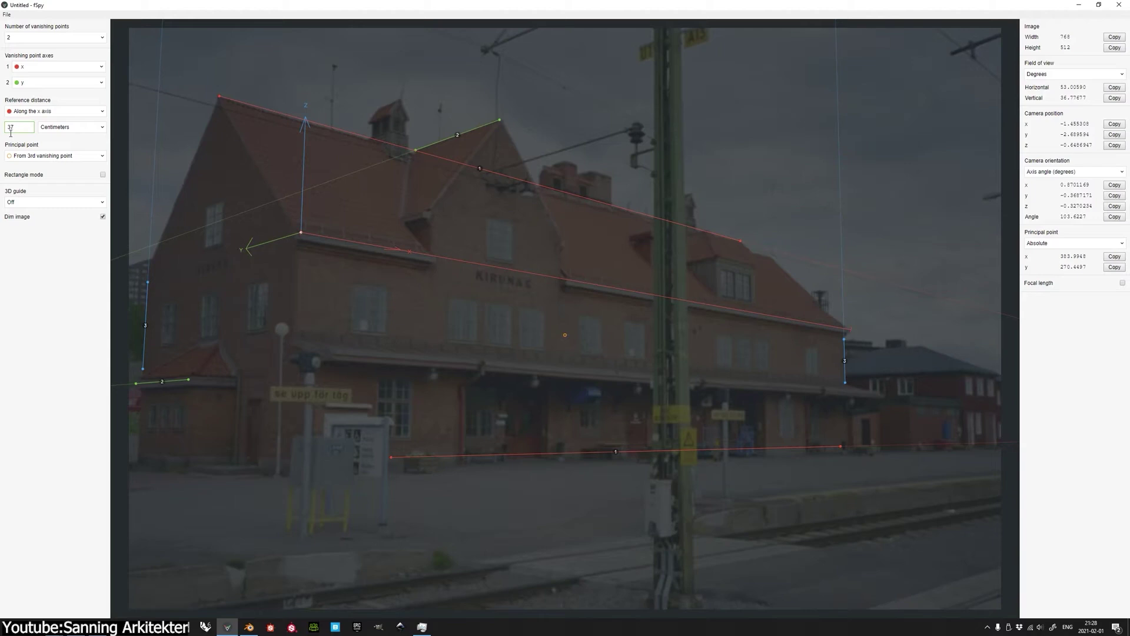
{"action": "key", "text": "ctrl+s"}
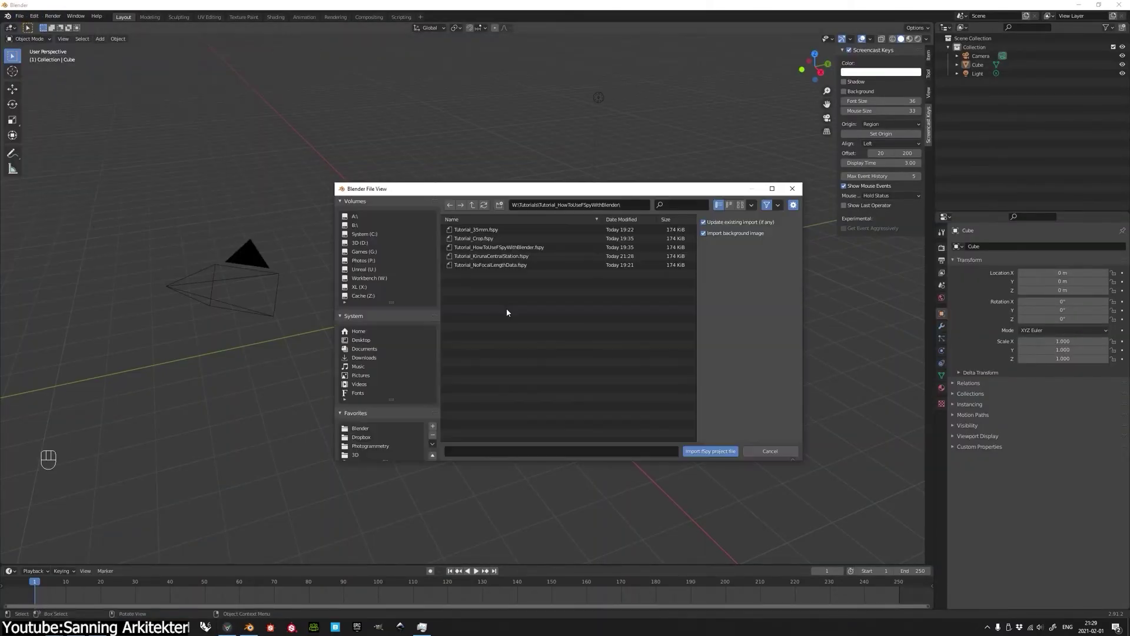
Step: Switch to Blender, import Tutorial_KirunaCentralStation.fspy and view the scene through the imported camera
{"action": "left_click", "coordinate": [548, 256]}
{"action": "left_click", "coordinate": [709, 450]}
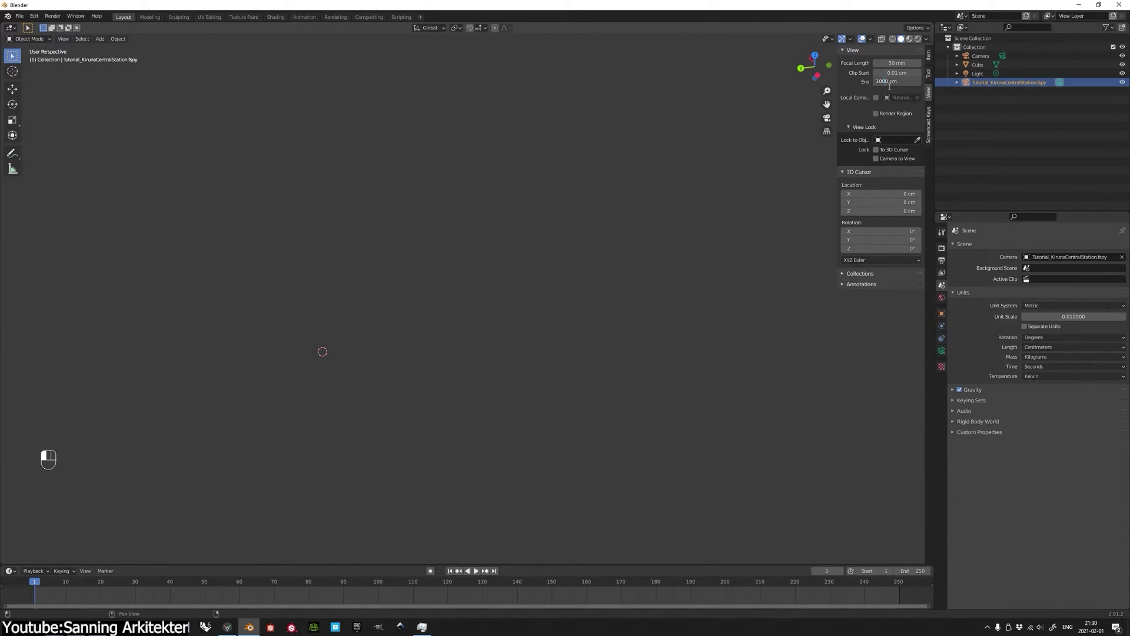
{"action": "key", "text": "KP_0"}
{"action": "middle_click_drag", "start_coordinate": [416, 144], "coordinate": [455, 340], "text": "ctrl"}
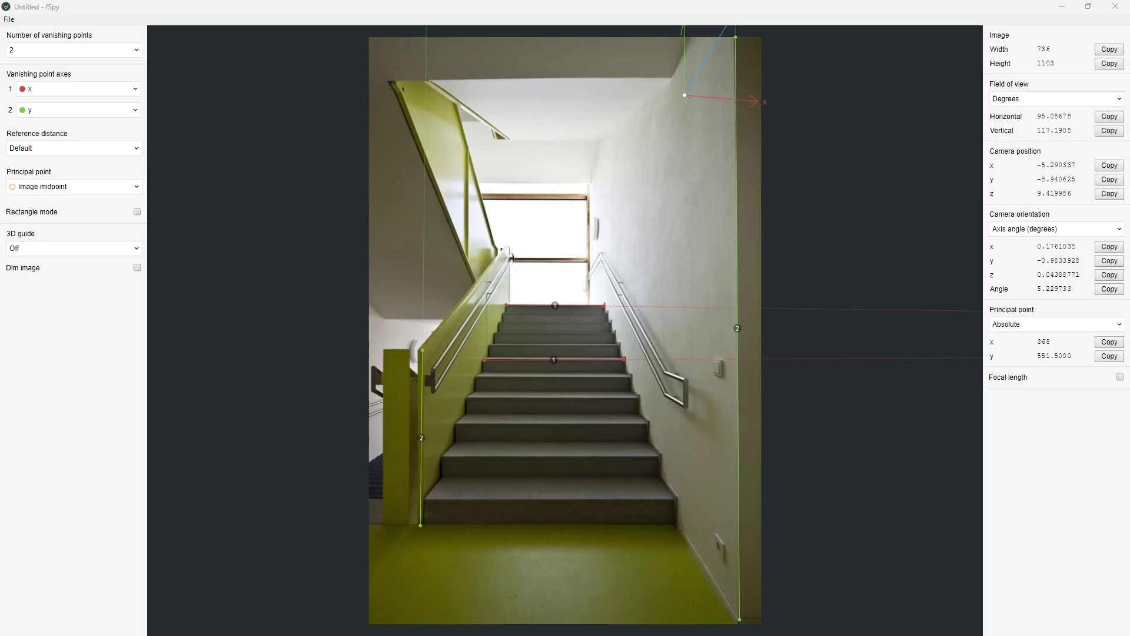
Step: Switch to fSpy and examine the options for vanishing point count, vanishing point axes and reference distance on the staircase photo
{"action": "left_click", "coordinate": [126, 50]}
{"action": "left_click", "coordinate": [70, 63]}
{"action": "left_click", "coordinate": [127, 50]}
{"action": "left_click", "coordinate": [120, 82]}
{"action": "left_click", "coordinate": [121, 82]}
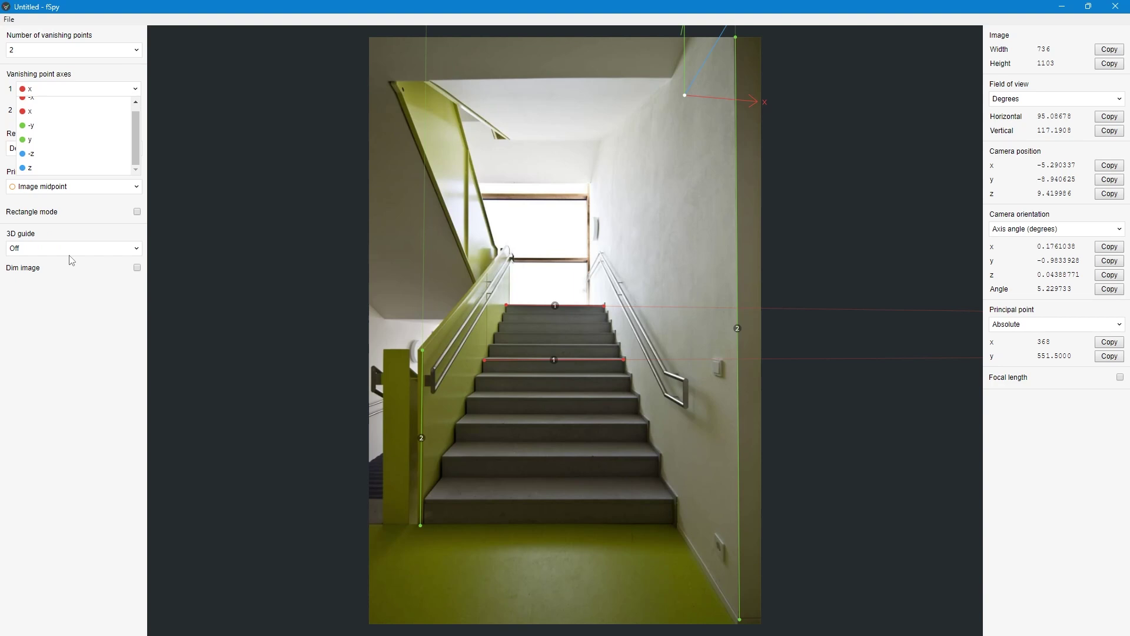
{"action": "left_click", "coordinate": [78, 295]}
{"action": "left_click", "coordinate": [92, 149]}
{"action": "left_click", "coordinate": [49, 318]}
Step: Use the 3rd vanishing point as principal point, enable rectangle mode, and align the z lines with the railing post and wall corner
{"action": "left_click", "coordinate": [98, 186]}
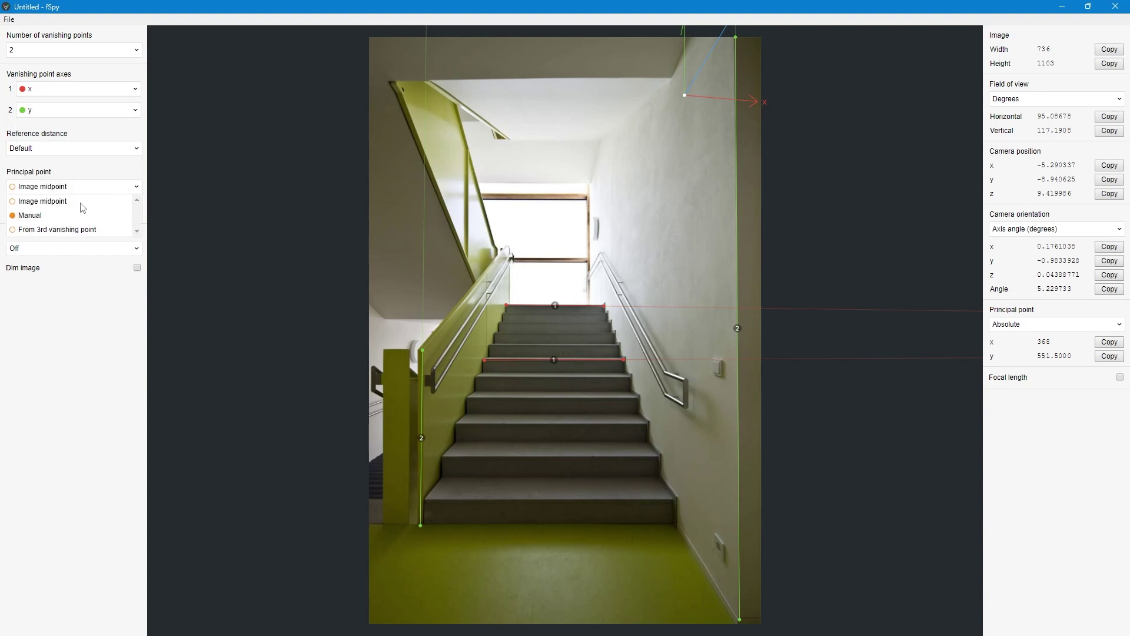
{"action": "left_click", "coordinate": [82, 230]}
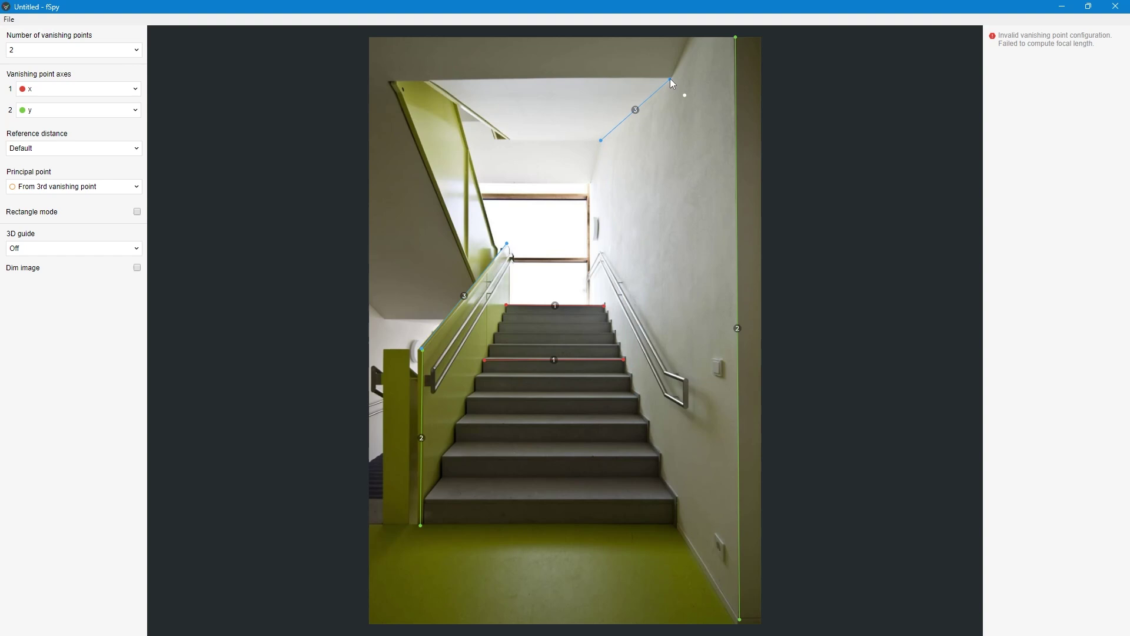
{"action": "left_click", "coordinate": [122, 192]}
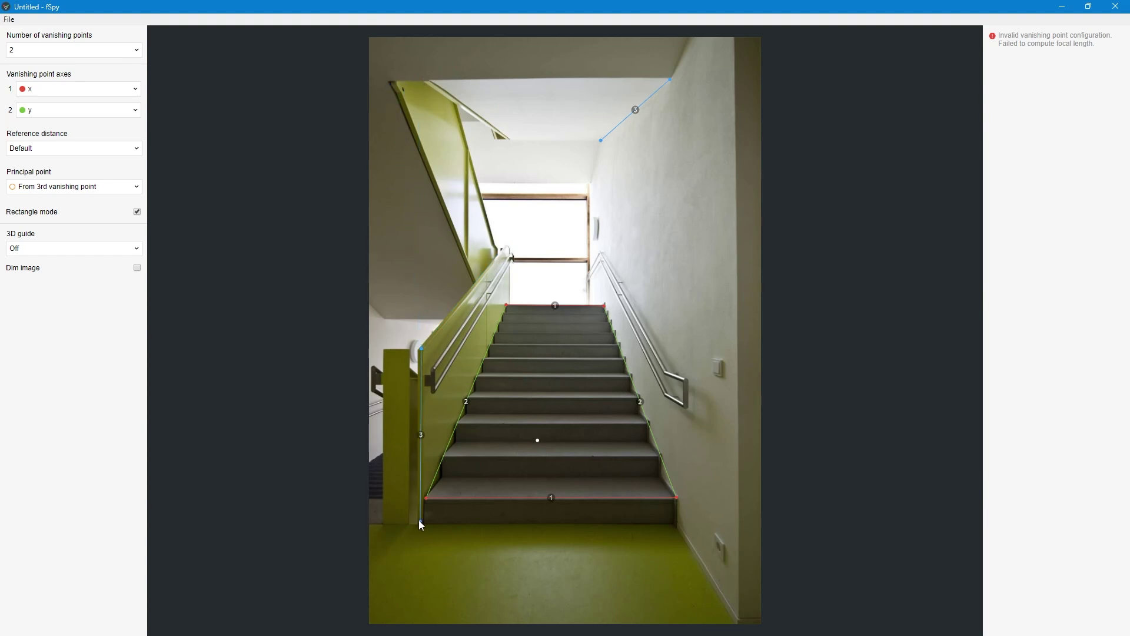
{"action": "left_click_drag", "start_coordinate": [419, 520], "coordinate": [422, 519]}
{"action": "left_click_drag", "start_coordinate": [734, 37], "coordinate": [739, 625]}
Step: Set the principal point to Image midpoint and display the yz grid floor as 3D guide
{"action": "left_click", "coordinate": [88, 186]}
{"action": "left_click", "coordinate": [91, 201]}
{"action": "left_click", "coordinate": [88, 248]}
{"action": "left_click", "coordinate": [35, 306]}
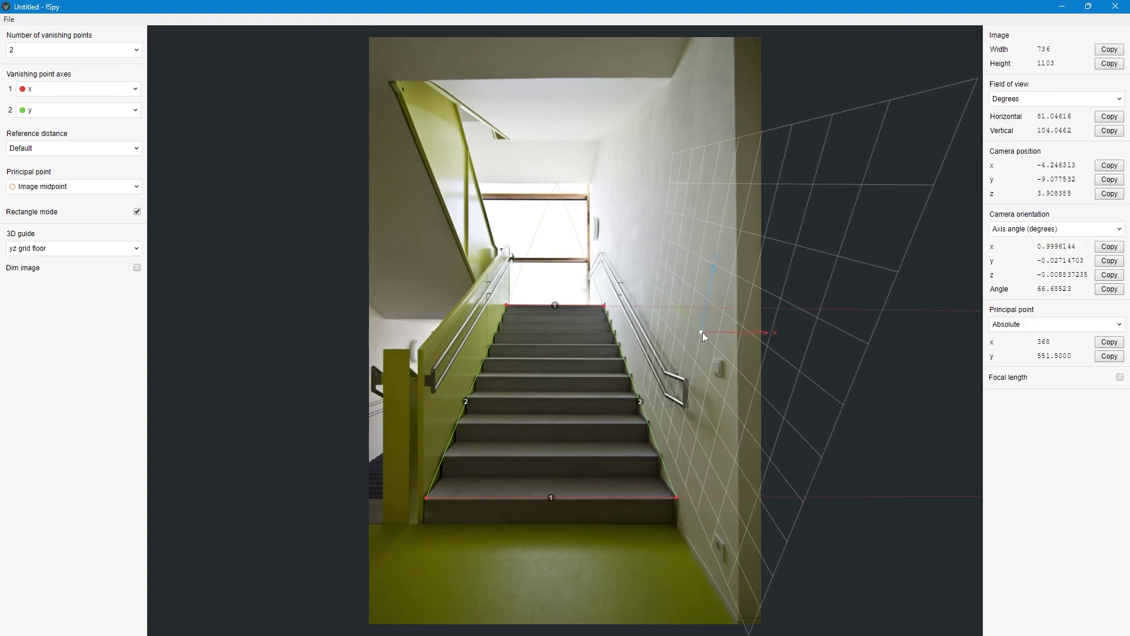
Step: Move the axes' origin to the floor before the stairs and try the xz grid floor before choosing the xy grid floor
{"action": "left_click_drag", "start_coordinate": [704, 335], "coordinate": [561, 559]}
{"action": "left_click", "coordinate": [77, 248]}
{"action": "left_click", "coordinate": [36, 319]}
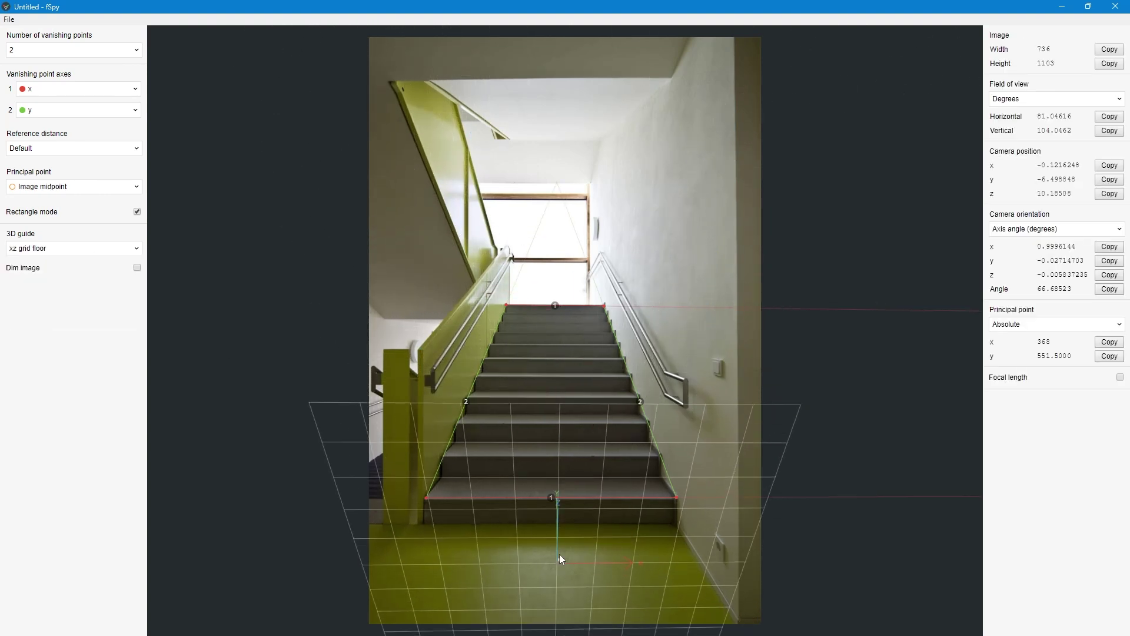
{"action": "left_click", "coordinate": [88, 247]}
{"action": "left_click", "coordinate": [35, 292]}
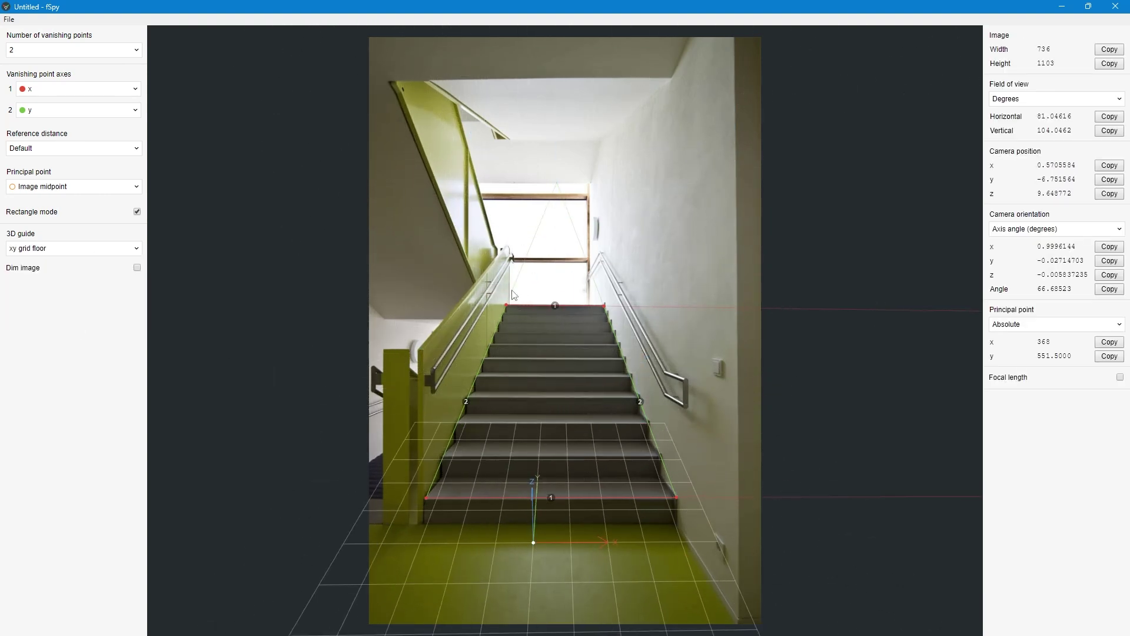
Step: Shrink the vanishing line rectangle to the lowest stair tread and place the origin at the tread's front left corner
{"action": "left_click_drag", "start_coordinate": [505, 305], "coordinate": [441, 478]}
{"action": "left_click_drag", "start_coordinate": [605, 305], "coordinate": [661, 479]}
{"action": "left_click_drag", "start_coordinate": [533, 542], "coordinate": [428, 496]}
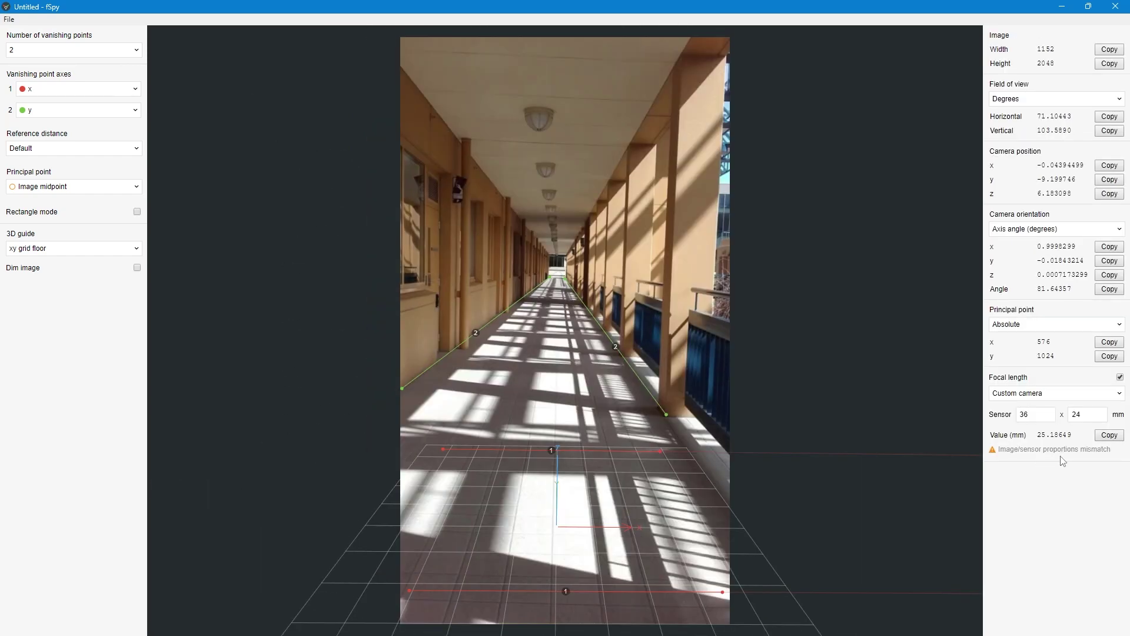
Step: Set the corridor photo's focal length camera to the 35 mm film preset and review the other camera presets
{"action": "left_click", "coordinate": [1066, 400]}
{"action": "left_click", "coordinate": [1010, 421]}
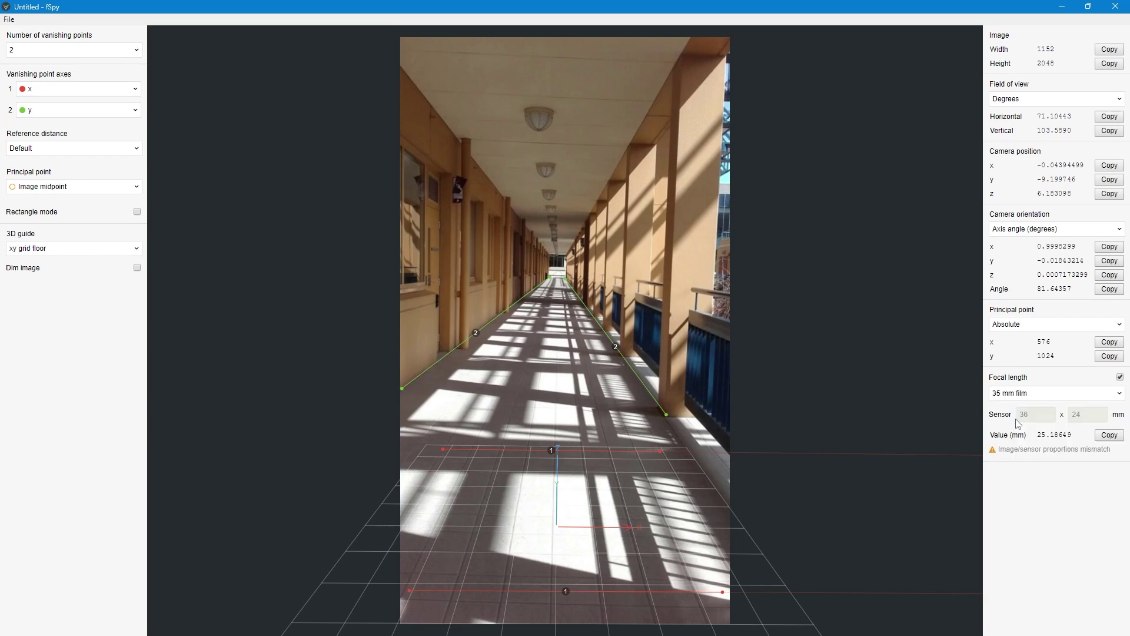
{"action": "left_click", "coordinate": [1030, 393]}
{"action": "left_click", "coordinate": [1049, 509]}
Step: Widen the farther x vanishing line across the corridor floor and align one y line with the right ceiling edge
{"action": "left_click_drag", "start_coordinate": [661, 452], "coordinate": [672, 451]}
{"action": "left_click_drag", "start_coordinate": [598, 448], "coordinate": [691, 451]}
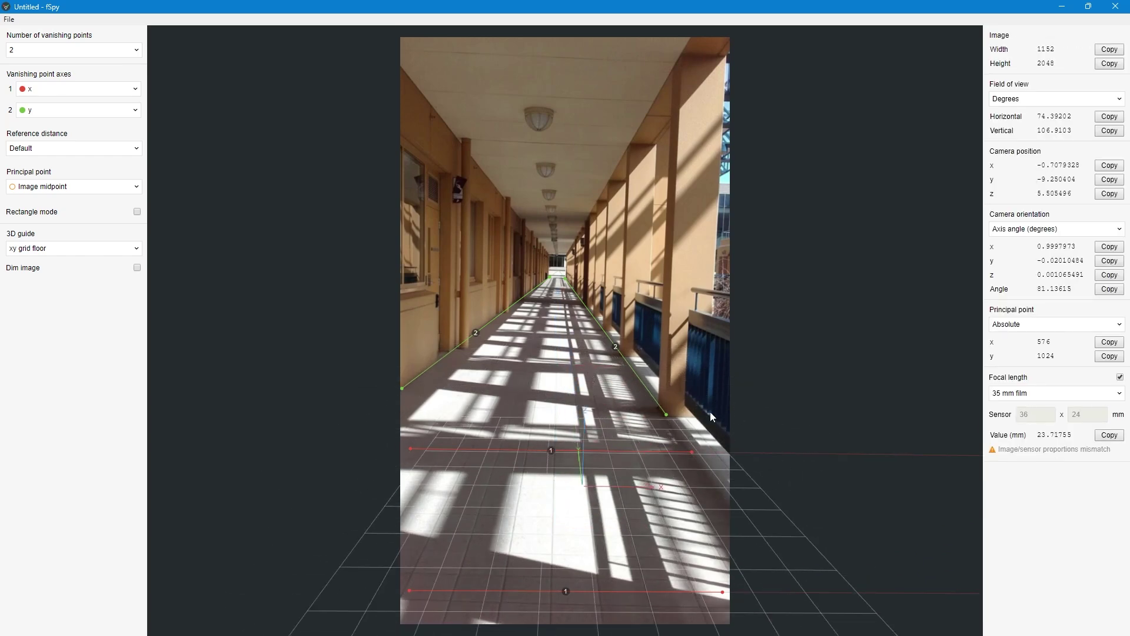
{"action": "left_click_drag", "start_coordinate": [666, 414], "coordinate": [690, 35]}
{"action": "left_click_drag", "start_coordinate": [562, 277], "coordinate": [566, 252]}
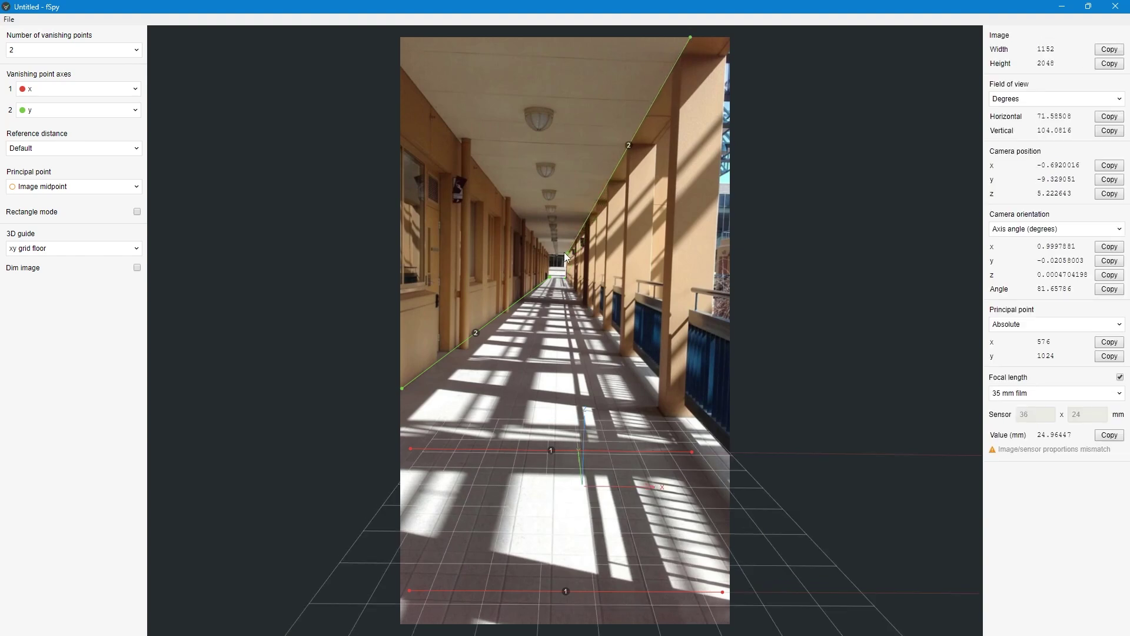
Step: Move the axes' origin farther down the corridor floor and change the 3D guide to Box
{"action": "left_click_drag", "start_coordinate": [584, 484], "coordinate": [584, 379]}
{"action": "left_click", "coordinate": [72, 247]}
{"action": "left_click", "coordinate": [59, 277]}
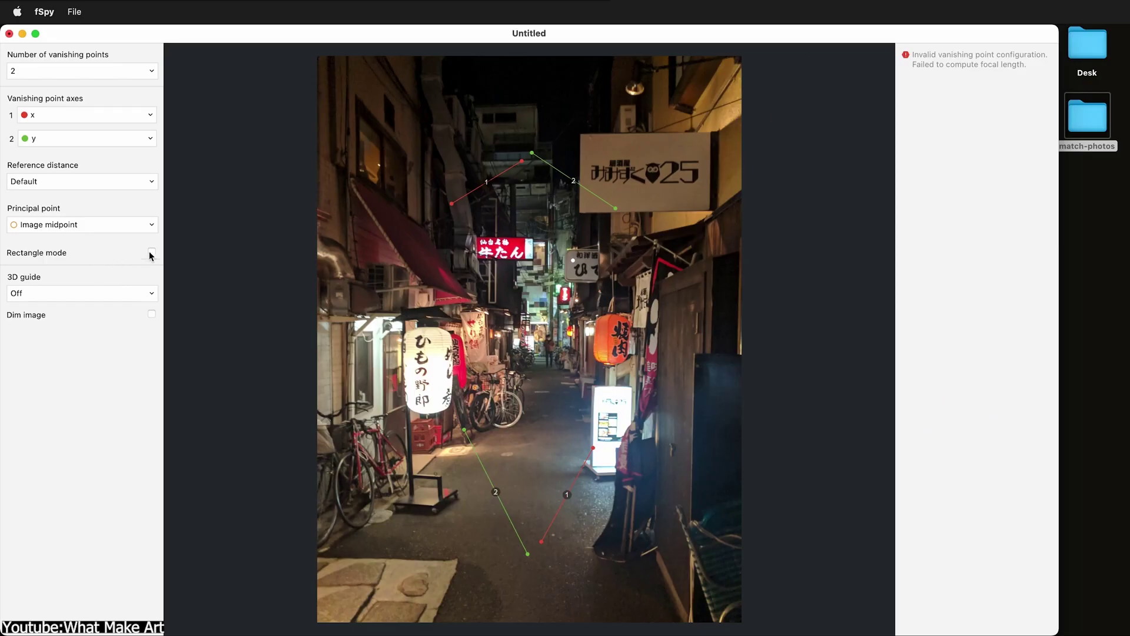
Step: Try rectangle mode on the night alley photo and set the number of vanishing points to 1
{"action": "left_click", "coordinate": [151, 251]}
{"action": "left_click", "coordinate": [53, 71]}
{"action": "left_click", "coordinate": [53, 89]}
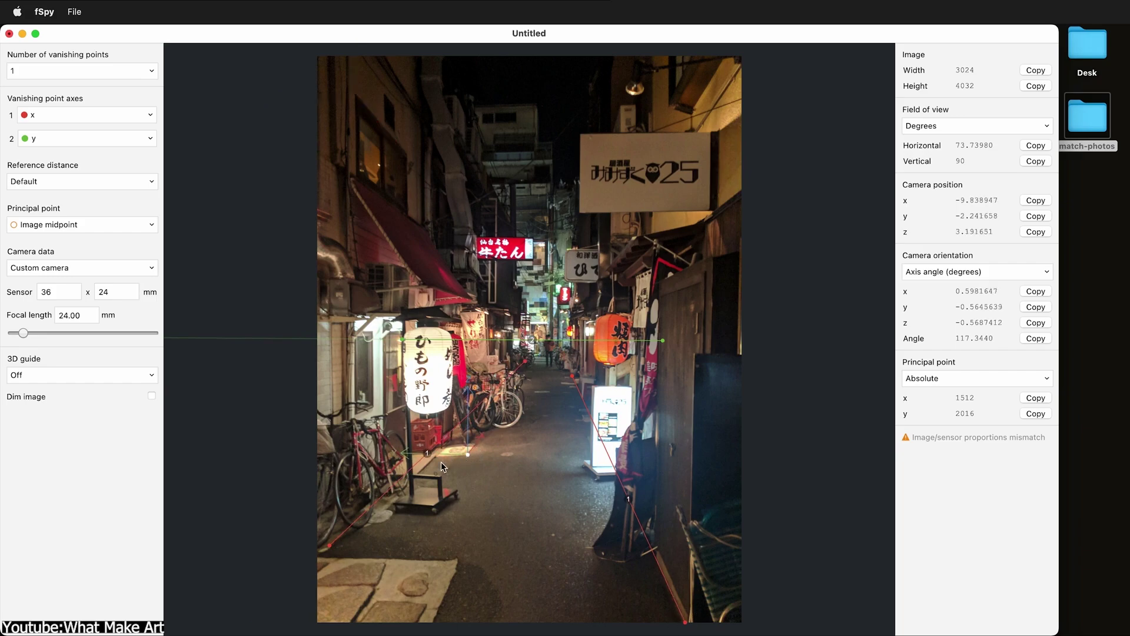
Step: Open the city street photo and lay the x vanishing lines and the upper y line along the building facades
{"action": "left_click", "coordinate": [74, 12]}
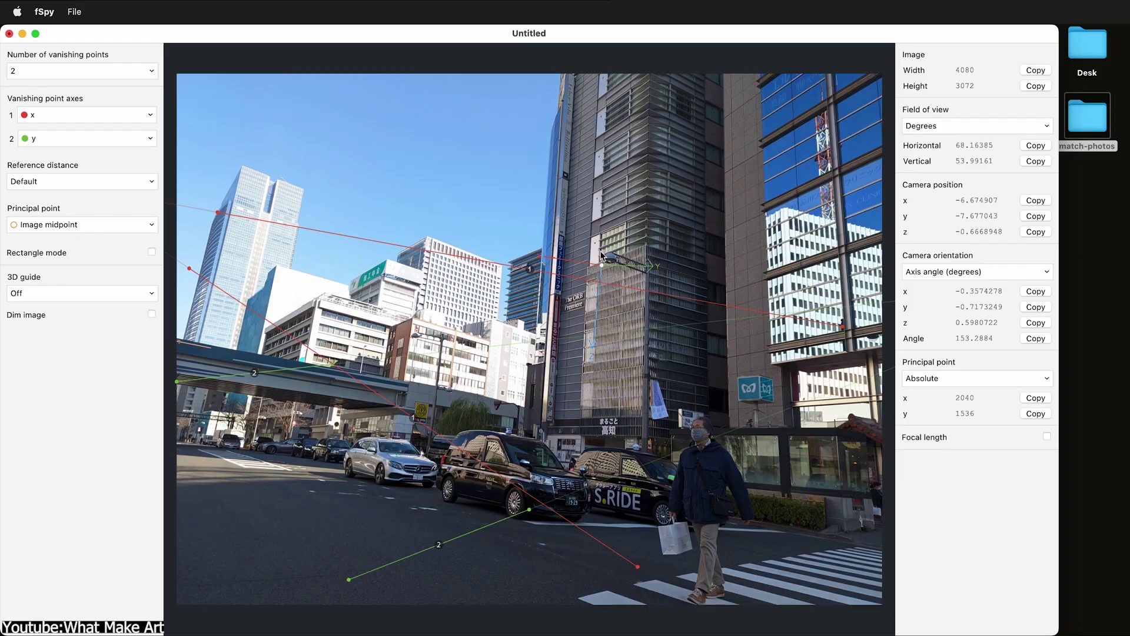
{"action": "left_click_drag", "start_coordinate": [458, 267], "coordinate": [881, 79]}
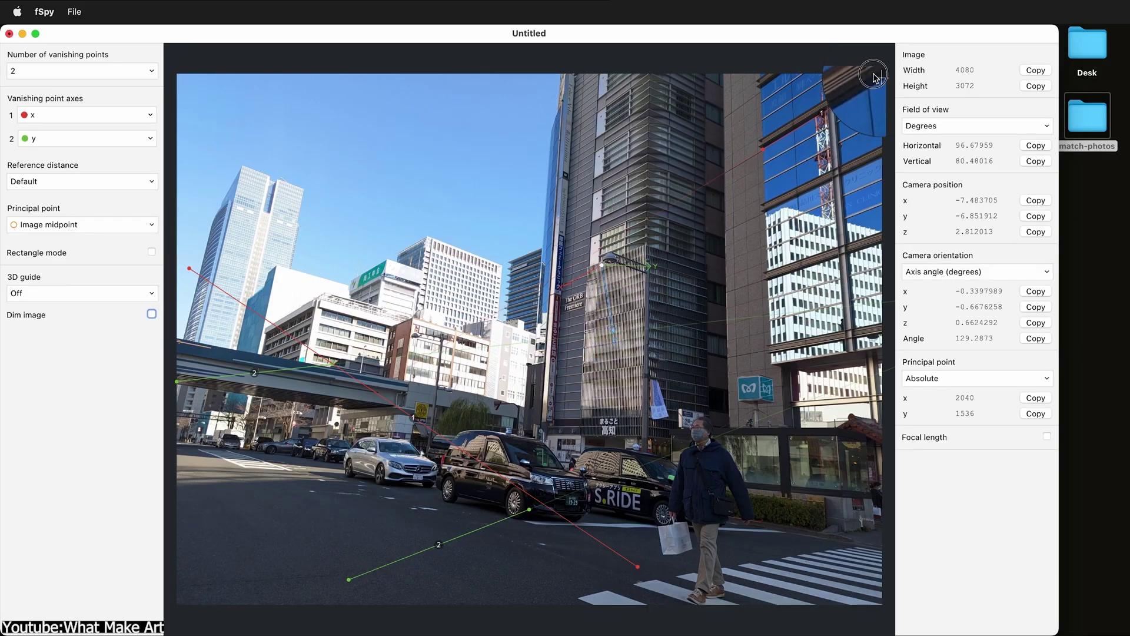
{"action": "left_click_drag", "start_coordinate": [638, 566], "coordinate": [888, 338]}
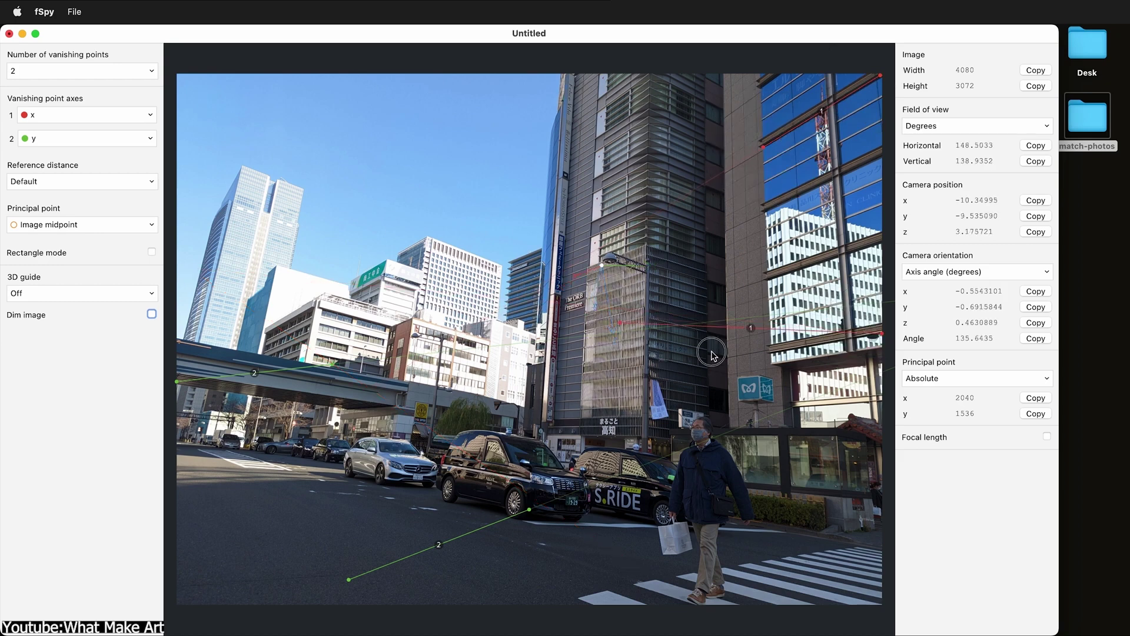
{"action": "left_click_drag", "start_coordinate": [712, 353], "coordinate": [763, 342]}
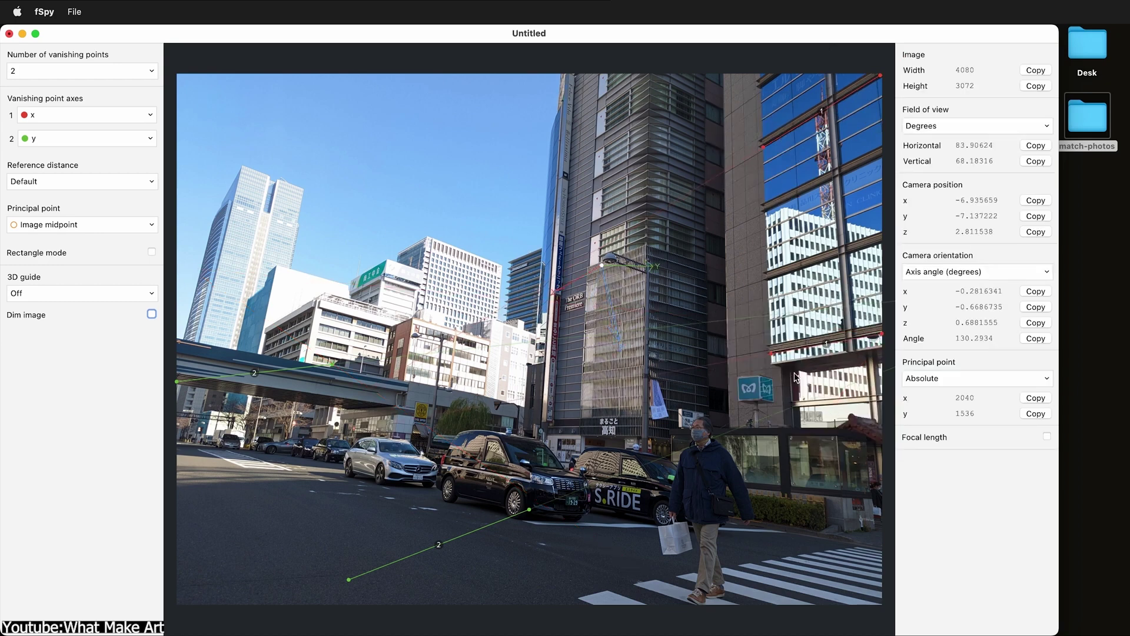
{"action": "left_click_drag", "start_coordinate": [328, 374], "coordinate": [706, 141]}
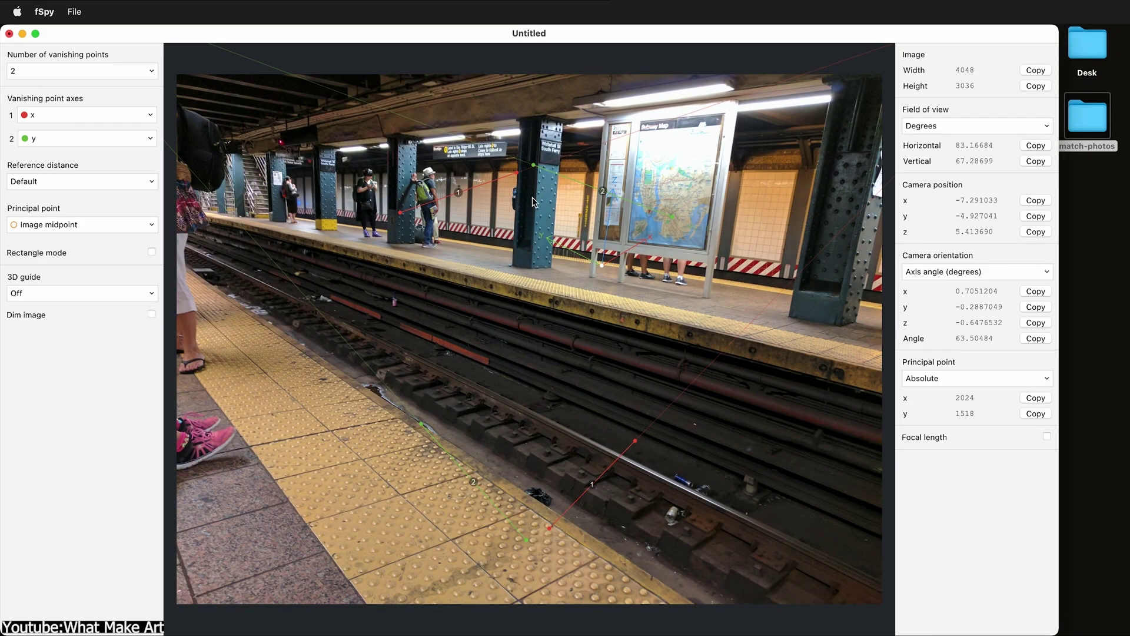
Step: Align the subway photo's x vanishing lines with the far and near platform edges and reposition the lower y line on the near platform tiles
{"action": "left_click_drag", "start_coordinate": [244, 224], "coordinate": [218, 213]}
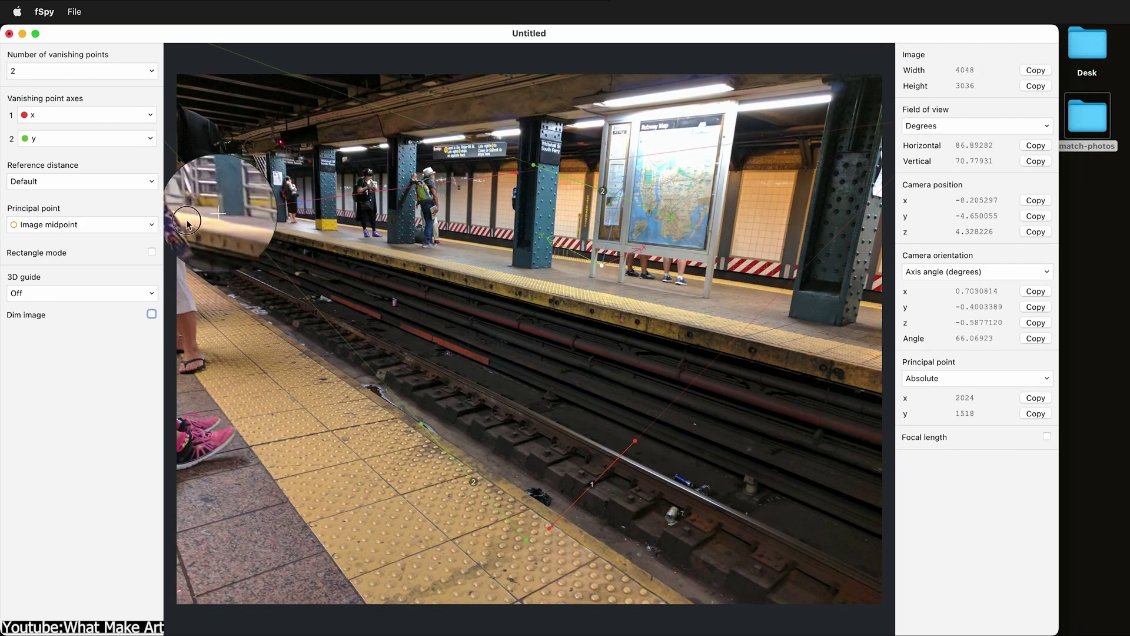
{"action": "left_click_drag", "start_coordinate": [516, 172], "coordinate": [843, 326]}
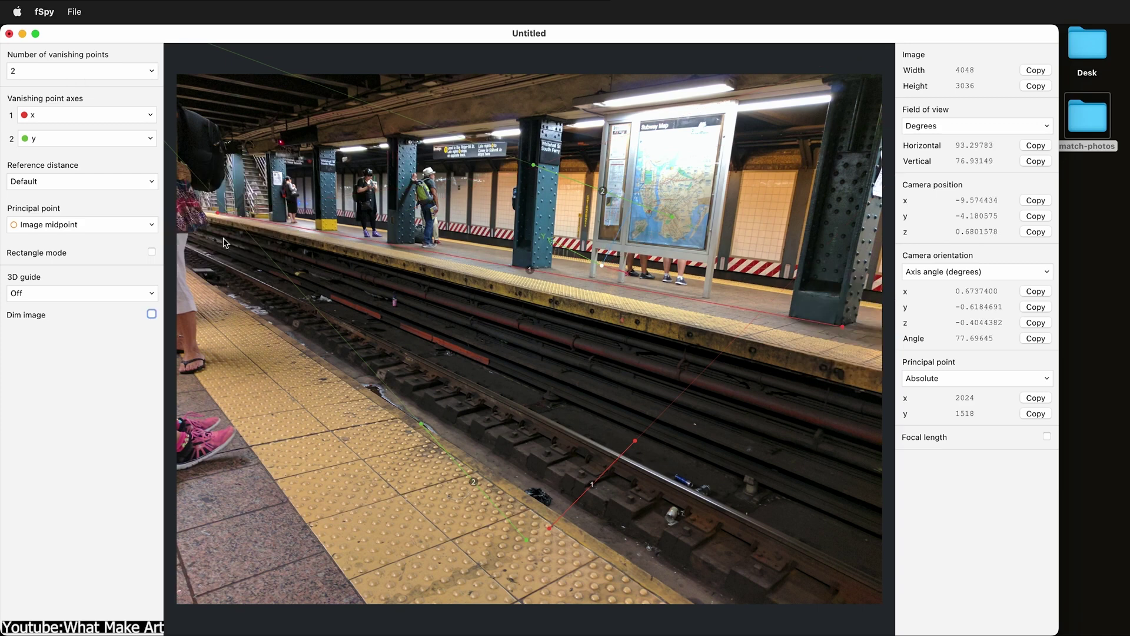
{"action": "left_click_drag", "start_coordinate": [641, 557], "coordinate": [635, 568]}
{"action": "left_click_drag", "start_coordinate": [636, 441], "coordinate": [190, 268]}
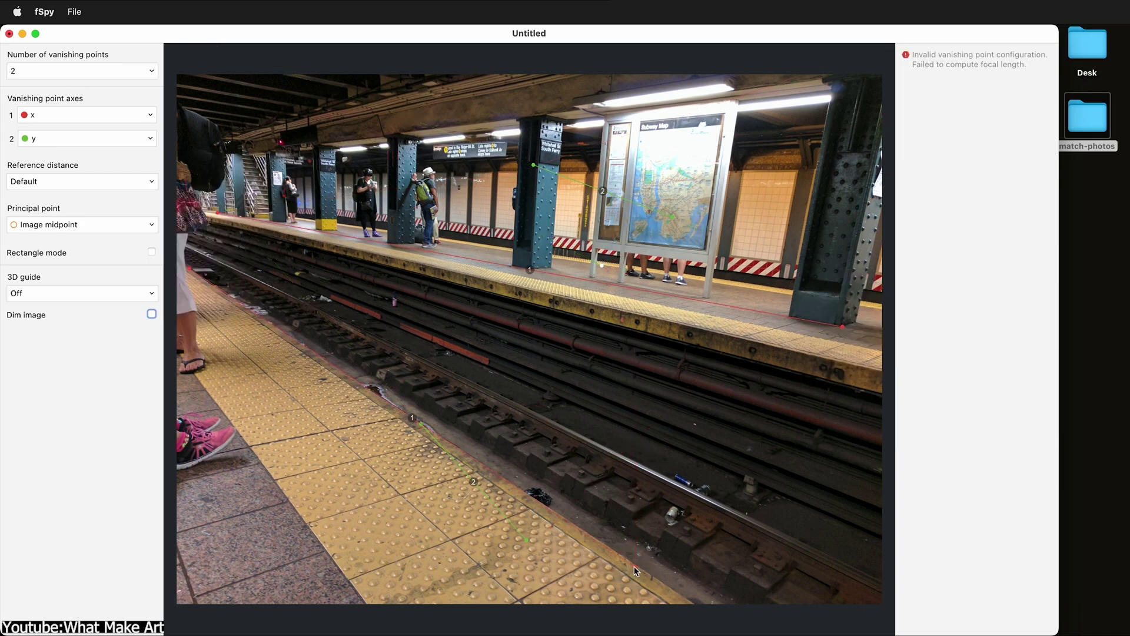
{"action": "left_click_drag", "start_coordinate": [421, 424], "coordinate": [223, 465]}
{"action": "left_click_drag", "start_coordinate": [525, 539], "coordinate": [402, 417]}
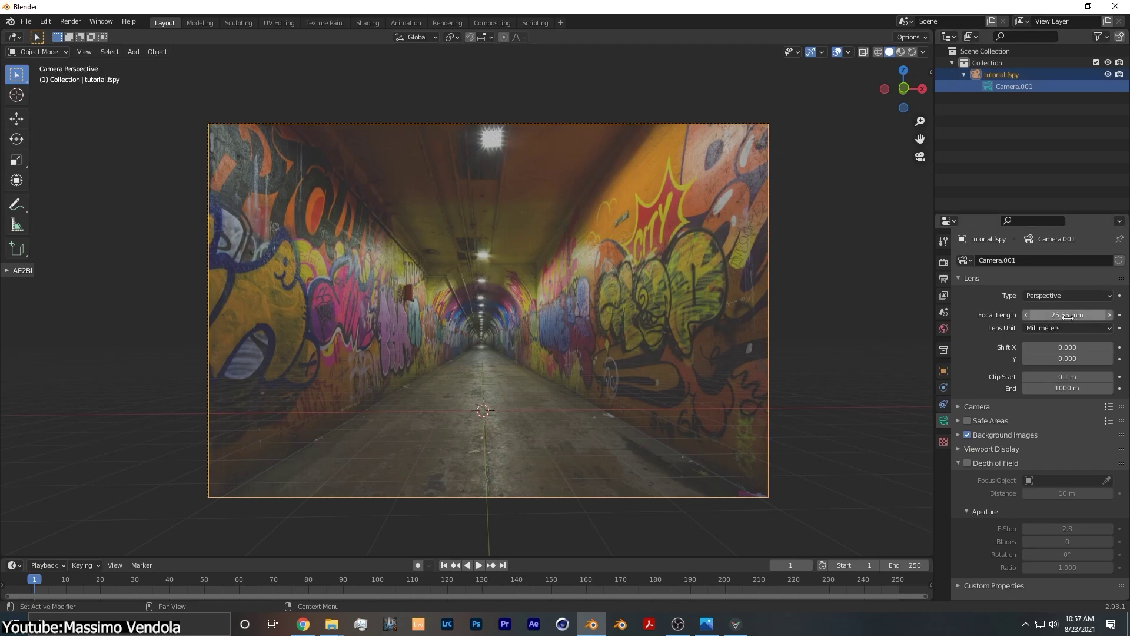
Step: In Blender, add a plane on the tunnel floor in the matched camera view and scale it up by about 2.84
{"action": "scroll", "coordinate": [533, 402], "scroll_direction": "up", "scroll_amount": 4}
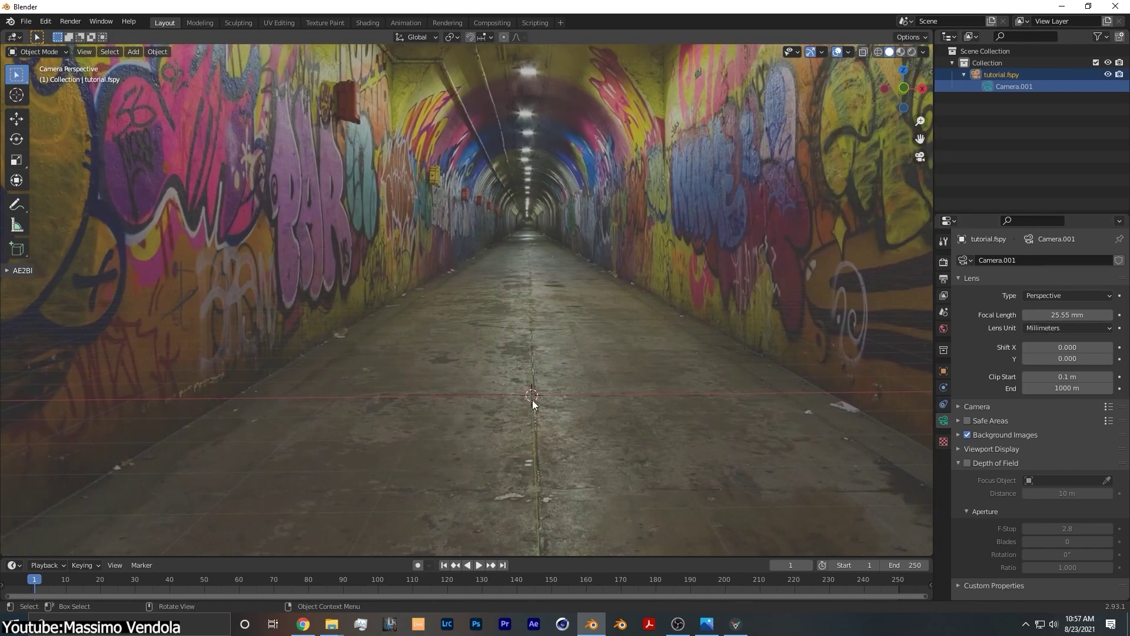
{"action": "scroll", "coordinate": [518, 365], "scroll_direction": "down", "scroll_amount": 4}
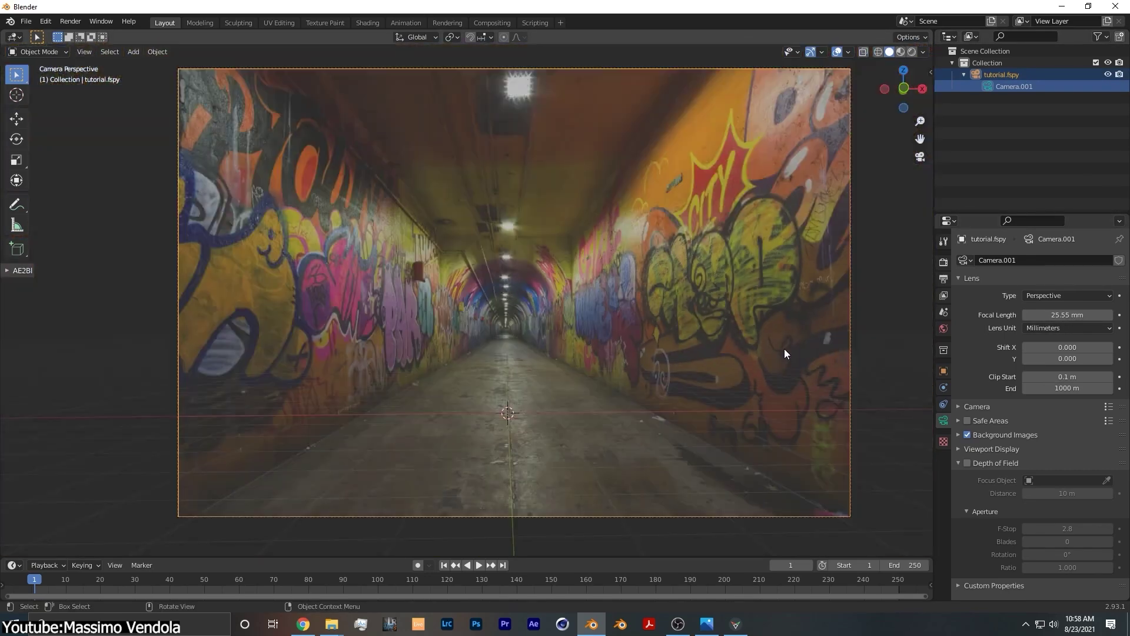
{"action": "scroll", "coordinate": [701, 335], "scroll_direction": "up", "scroll_amount": 1}
{"action": "scroll", "coordinate": [628, 303], "scroll_direction": "down", "scroll_amount": 2}
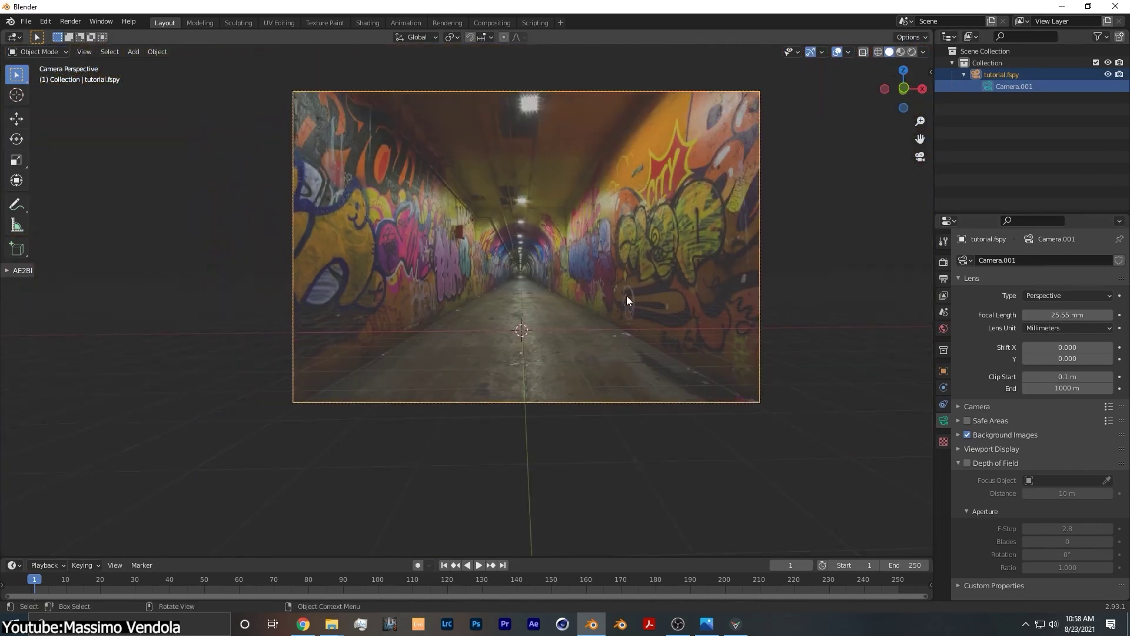
{"action": "scroll", "coordinate": [589, 312], "scroll_direction": "up", "scroll_amount": 3}
{"action": "key", "text": "shift+a"}
{"action": "mouse_move", "coordinate": [543, 330]}
{"action": "left_click", "coordinate": [639, 328]}
{"action": "key", "text": "s"}
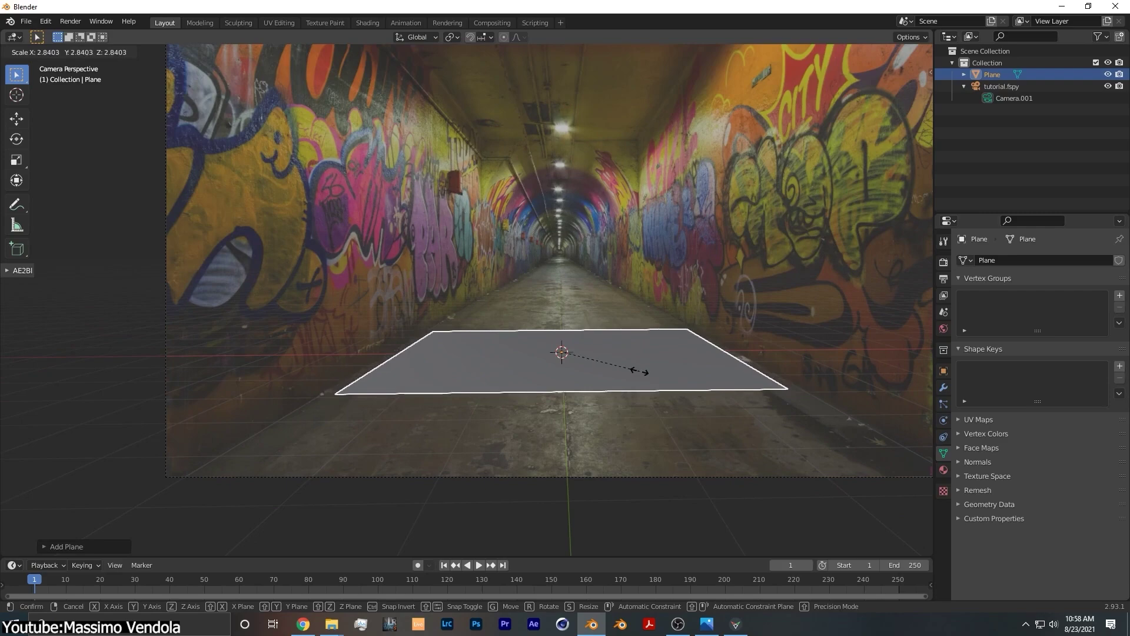
{"action": "left_click", "coordinate": [638, 371]}
Step: Edit the plane's mesh so that it stretches along the tunnel floor between the two walls
{"action": "key", "text": "Tab"}
{"action": "scroll", "coordinate": [530, 353], "scroll_direction": "up", "scroll_amount": 2}
{"action": "left_click", "coordinate": [110, 175]}
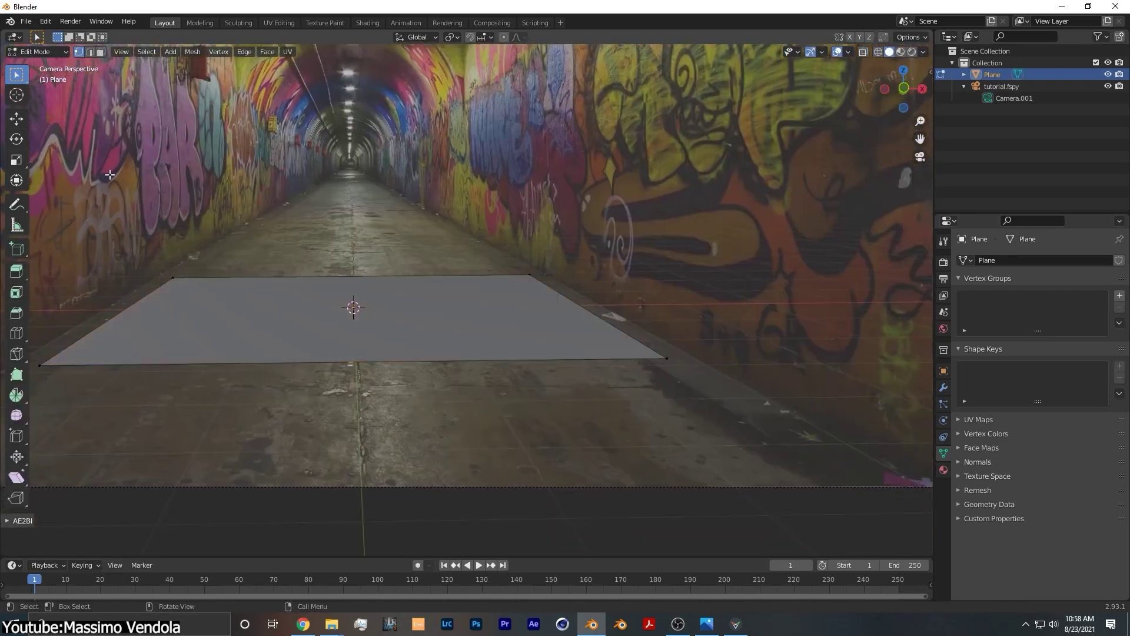
{"action": "scroll", "coordinate": [588, 330], "scroll_direction": "up", "scroll_amount": 2}
{"action": "key", "text": "Home"}
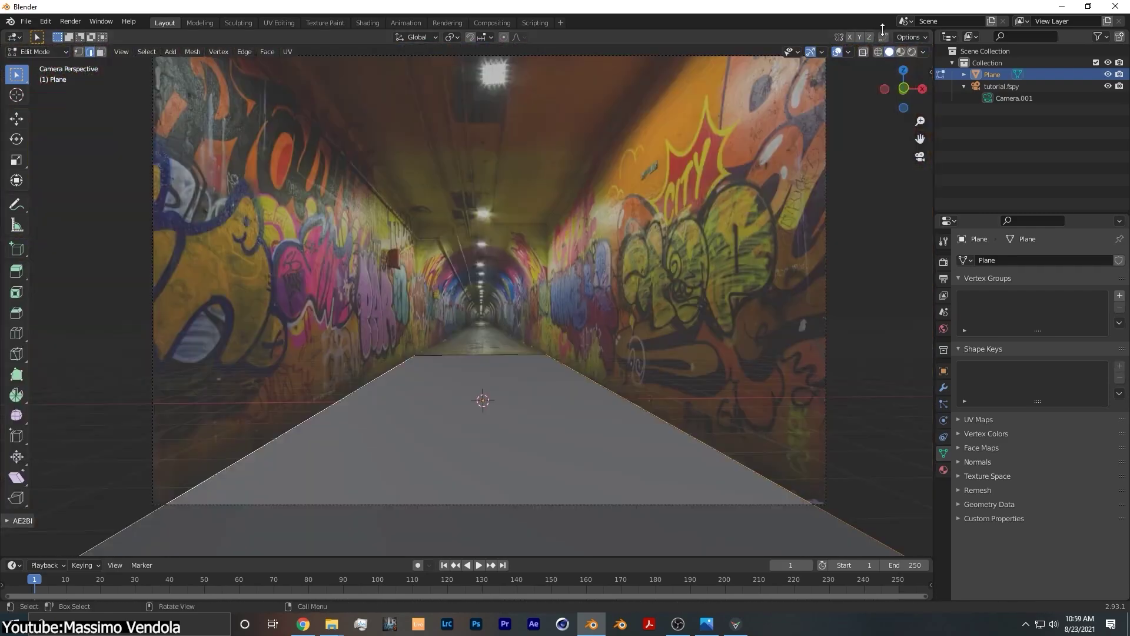
Step: Move the plane's selected side edge along the X axis to meet the base of the tunnel wall
{"action": "scroll", "coordinate": [538, 444], "scroll_direction": "up", "scroll_amount": 3}
{"action": "scroll", "coordinate": [538, 445], "scroll_direction": "down", "scroll_amount": 3}
{"action": "scroll", "coordinate": [588, 265], "scroll_direction": "up", "scroll_amount": 3}
{"action": "scroll", "coordinate": [713, 362], "scroll_direction": "down", "scroll_amount": 3}
{"action": "key", "text": "g"}
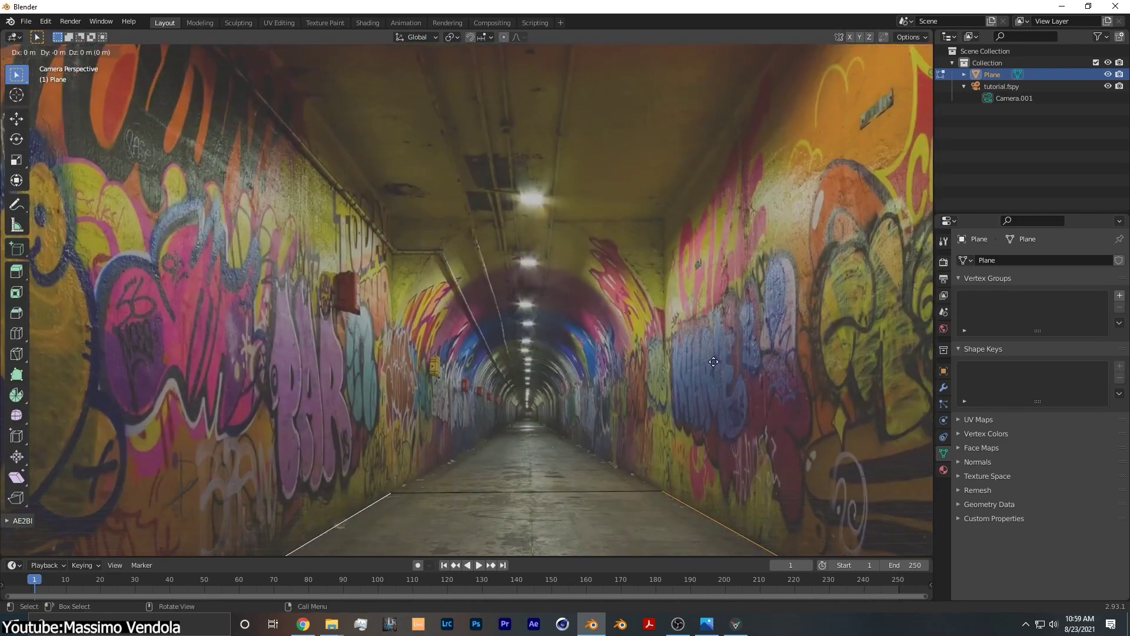
{"action": "key", "text": "x"}
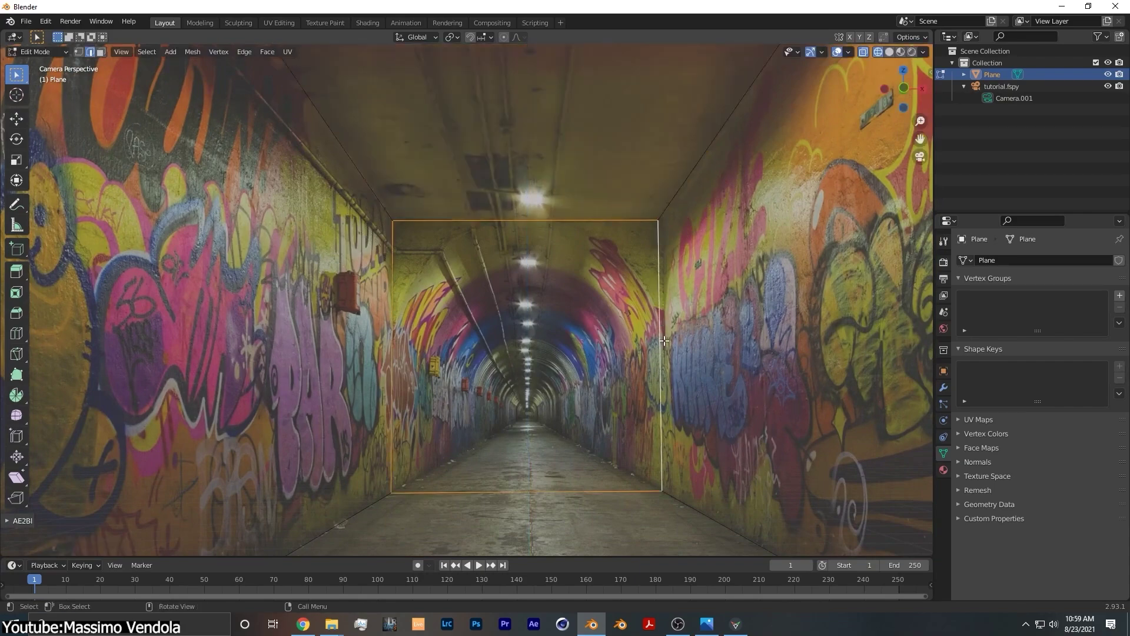
Step: Select the arch geometry on the tunnel's end wall and scale it along the X axis
{"action": "left_click", "coordinate": [598, 345]}
{"action": "key", "text": "KP_0"}
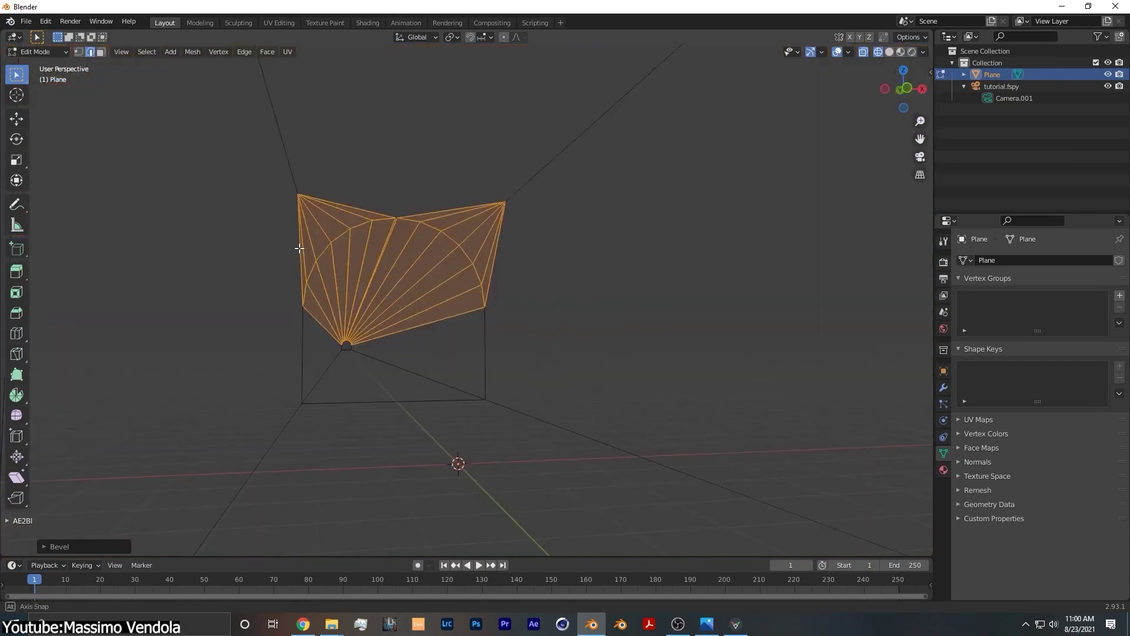
{"action": "key", "text": "ctrl+KP_3"}
{"action": "key", "text": "s"}
{"action": "key", "text": "x"}
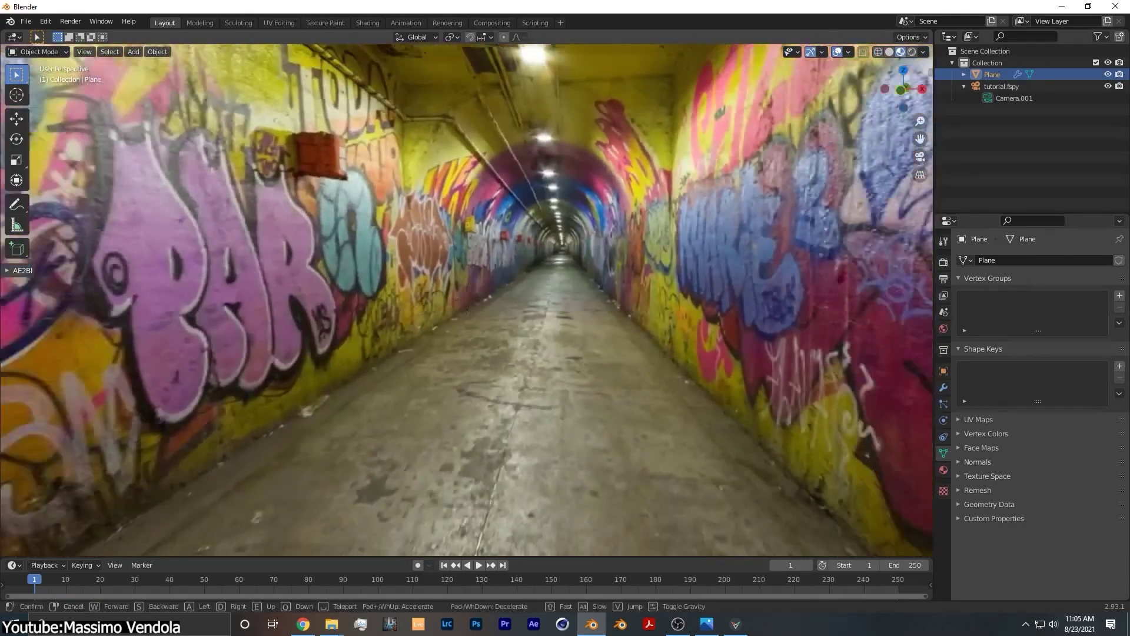
Step: Walk through the textured tunnel, add a UV sphere and move it into the middle of the passage
{"action": "left_click", "coordinate": [495, 333]}
{"action": "key", "text": "shift+grave"}
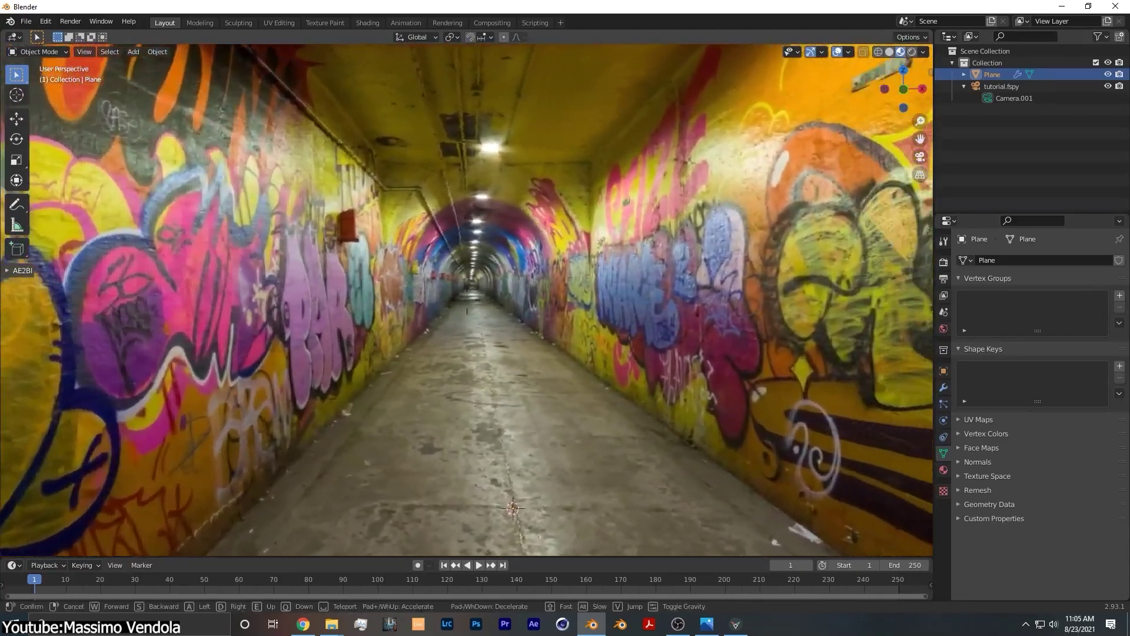
{"action": "left_click", "coordinate": [456, 295]}
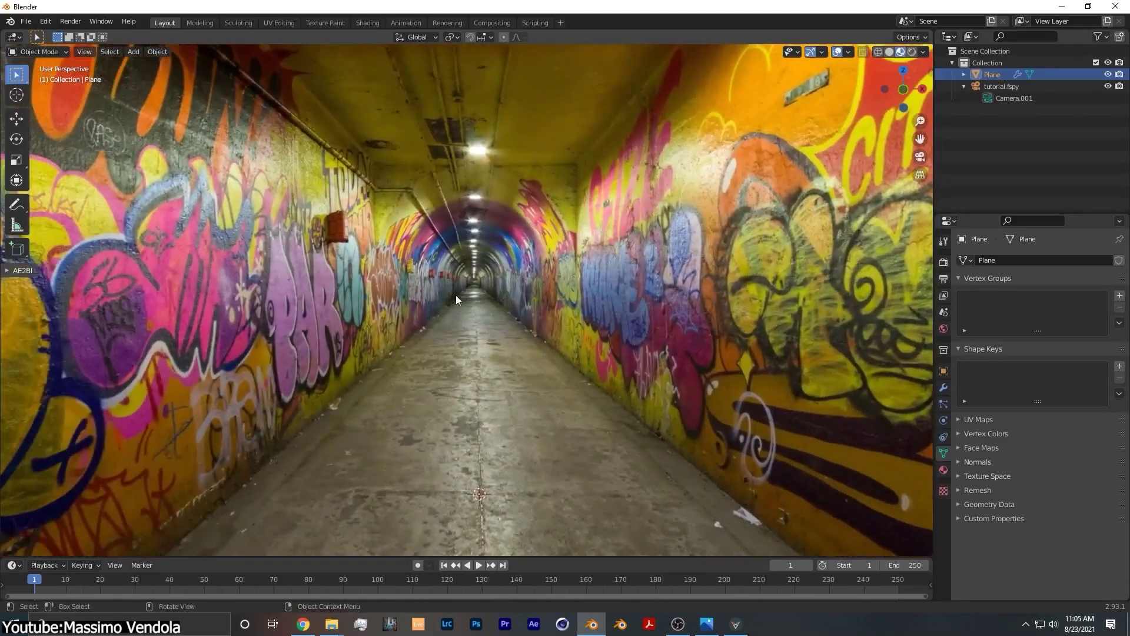
{"action": "key", "text": "shift+a"}
{"action": "mouse_move", "coordinate": [421, 293]}
{"action": "left_click", "coordinate": [462, 323]}
{"action": "key", "text": "g"}
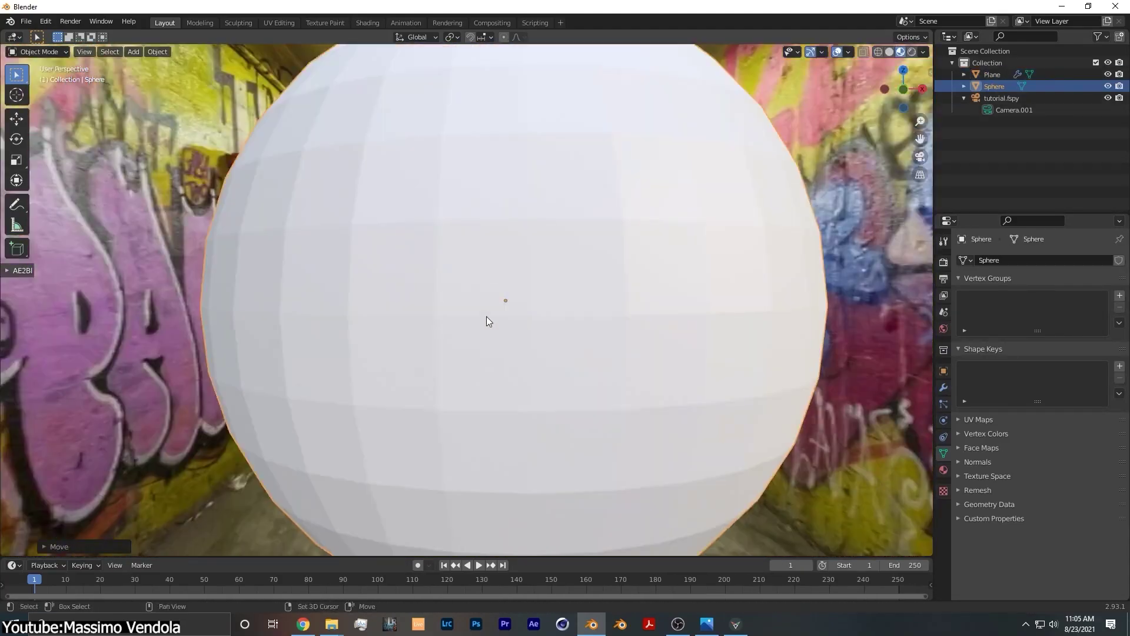
{"action": "left_click", "coordinate": [497, 302]}
Step: Switch to rendered shading and give the sphere a new material with Metallic about 0.904 and Roughness 0
{"action": "left_click", "coordinate": [897, 52]}
{"action": "scroll", "coordinate": [606, 312], "scroll_direction": "down", "scroll_amount": 4}
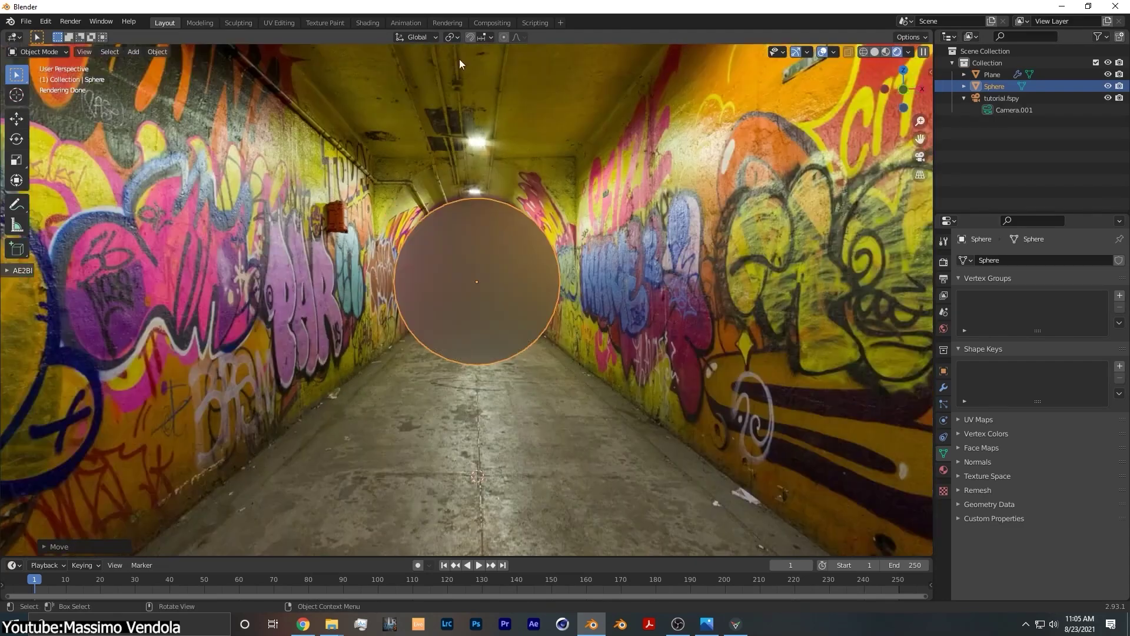
{"action": "left_click", "coordinate": [943, 469]}
{"action": "left_click", "coordinate": [1034, 262]}
{"action": "scroll", "coordinate": [1041, 427], "scroll_direction": "down", "scroll_amount": 2}
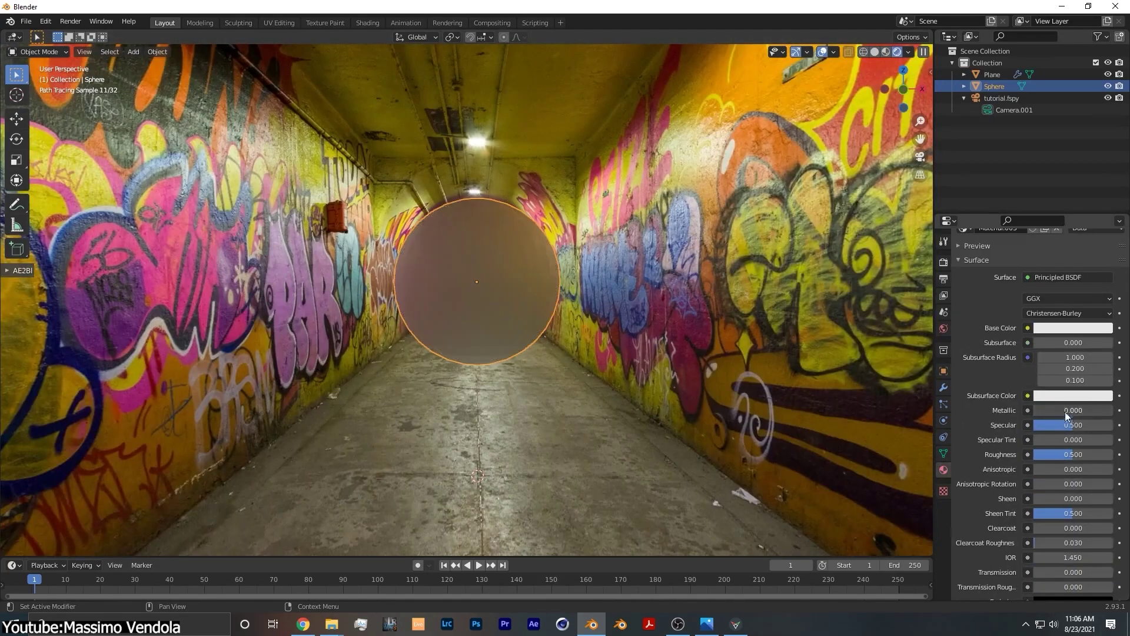
{"action": "left_click_drag", "start_coordinate": [1065, 412], "coordinate": [1101, 411]}
{"action": "left_click_drag", "start_coordinate": [1073, 454], "coordinate": [1034, 454]}
Step: Examine the tunnel's reflections on the sphere and the mapping nodes of the projected photo material
{"action": "right_click", "coordinate": [503, 284]}
{"action": "scroll", "coordinate": [380, 287], "scroll_direction": "up", "scroll_amount": 3}
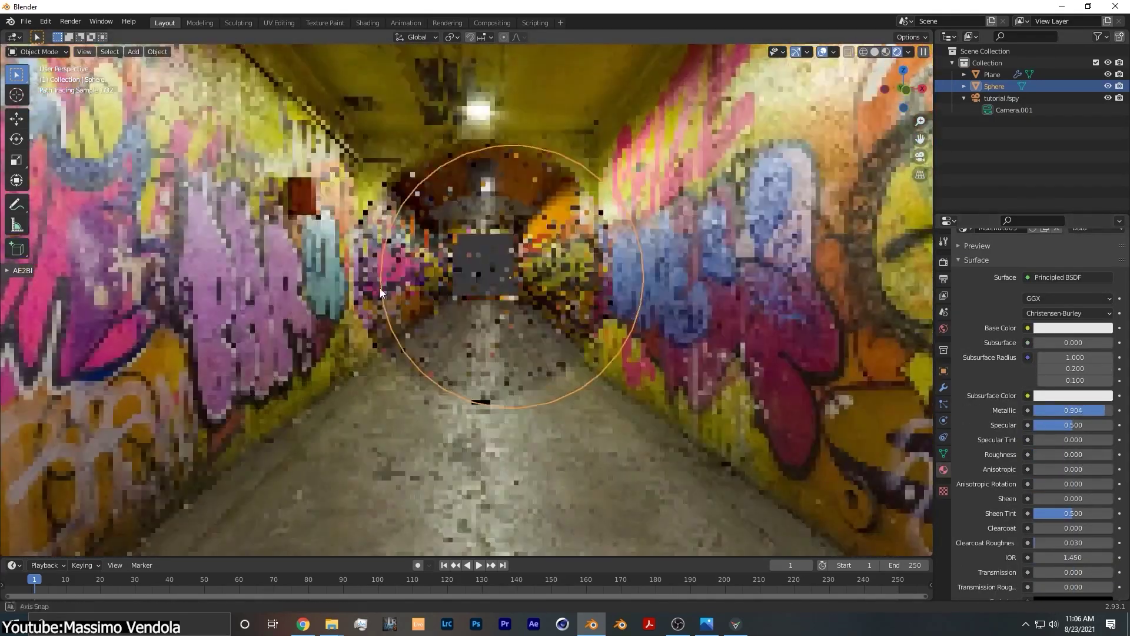
{"action": "mouse_move", "coordinate": [380, 288]}
{"action": "middle_mouse_down"}
{"action": "mouse_move", "coordinate": [447, 319]}
{"action": "mouse_move", "coordinate": [676, 339]}
{"action": "mouse_move", "coordinate": [574, 208]}
{"action": "middle_mouse_up"}
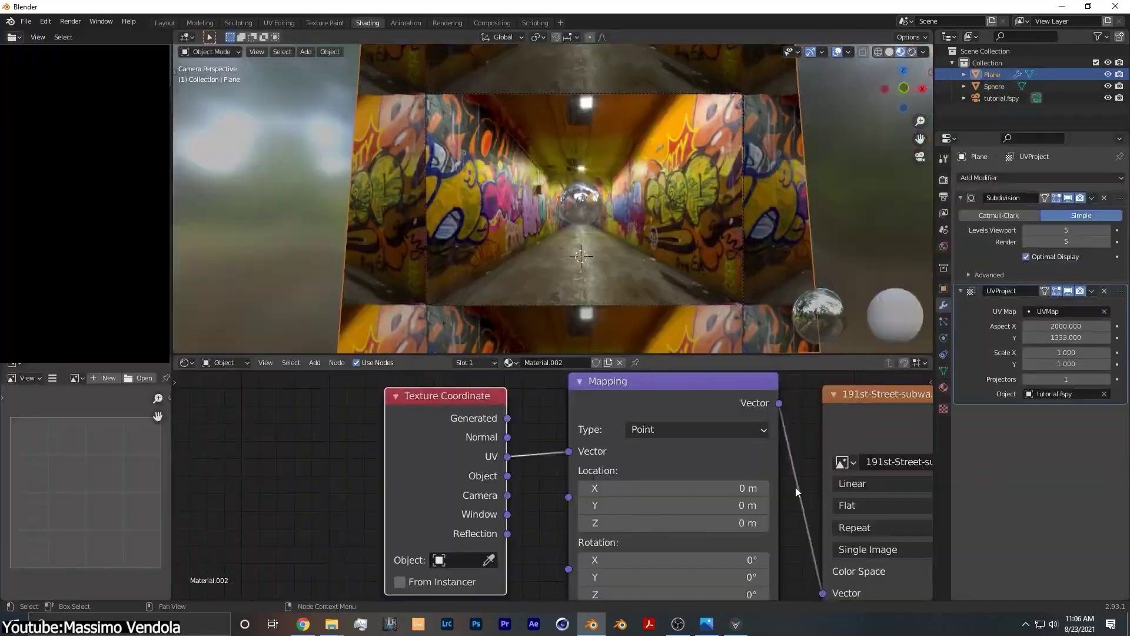
{"action": "scroll", "coordinate": [796, 492], "scroll_direction": "down", "scroll_amount": 2}
{"action": "scroll", "coordinate": [672, 98], "scroll_direction": "down", "scroll_amount": 2}
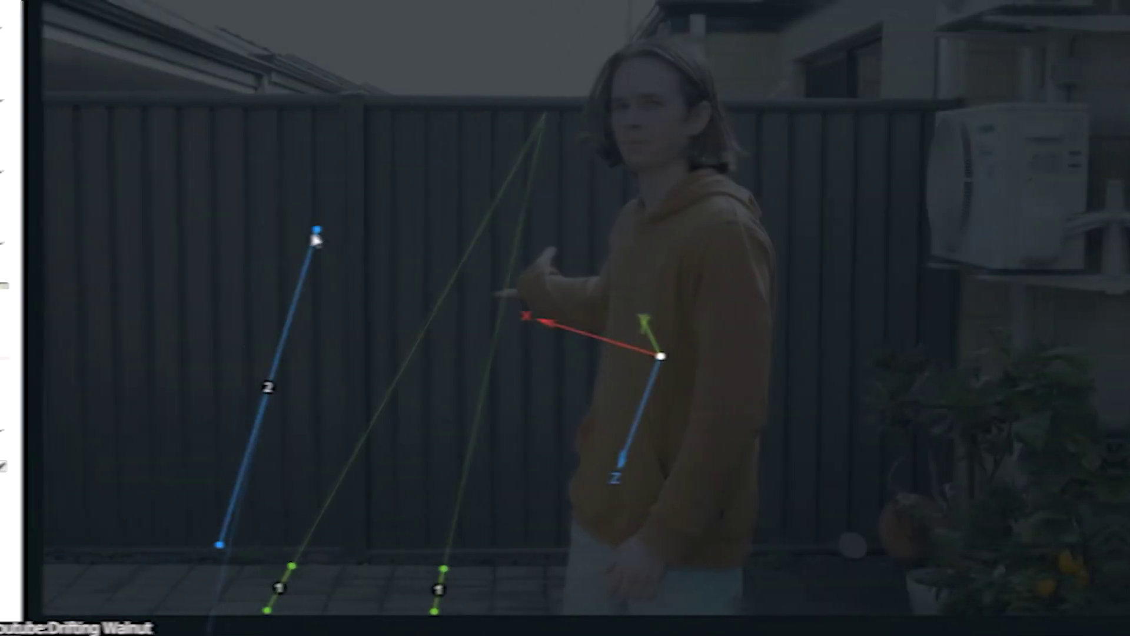
Step: In fSpy, set the second axis to -z with its line along the fence's verticals, and move the axes' origin onto the paving
{"action": "left_click_drag", "start_coordinate": [316, 231], "coordinate": [225, 111]}
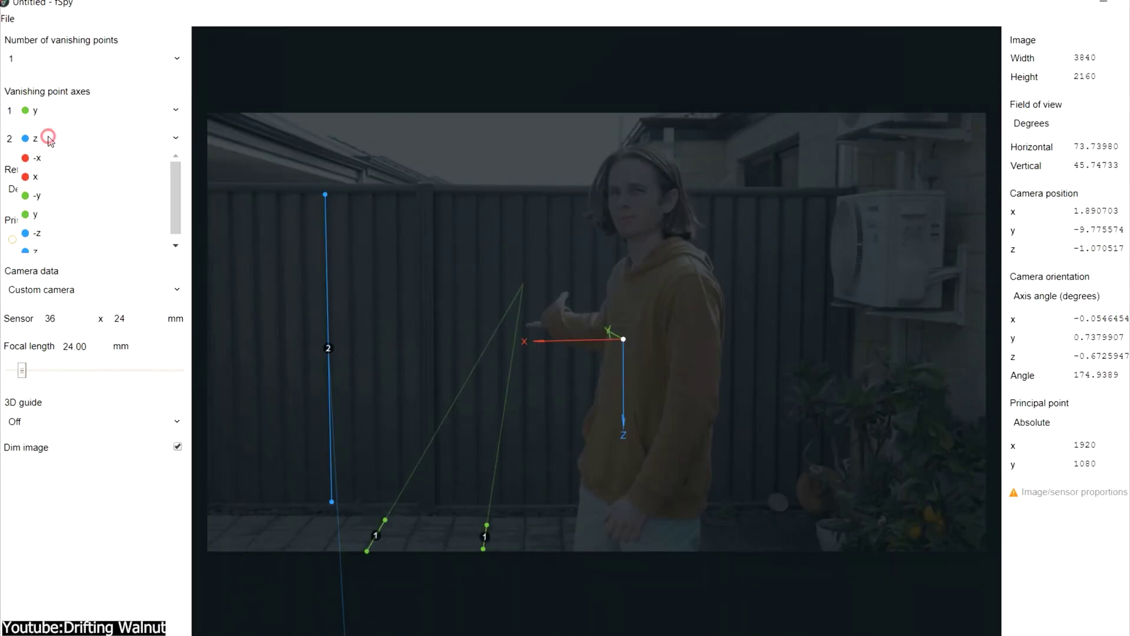
{"action": "left_click", "coordinate": [36, 233]}
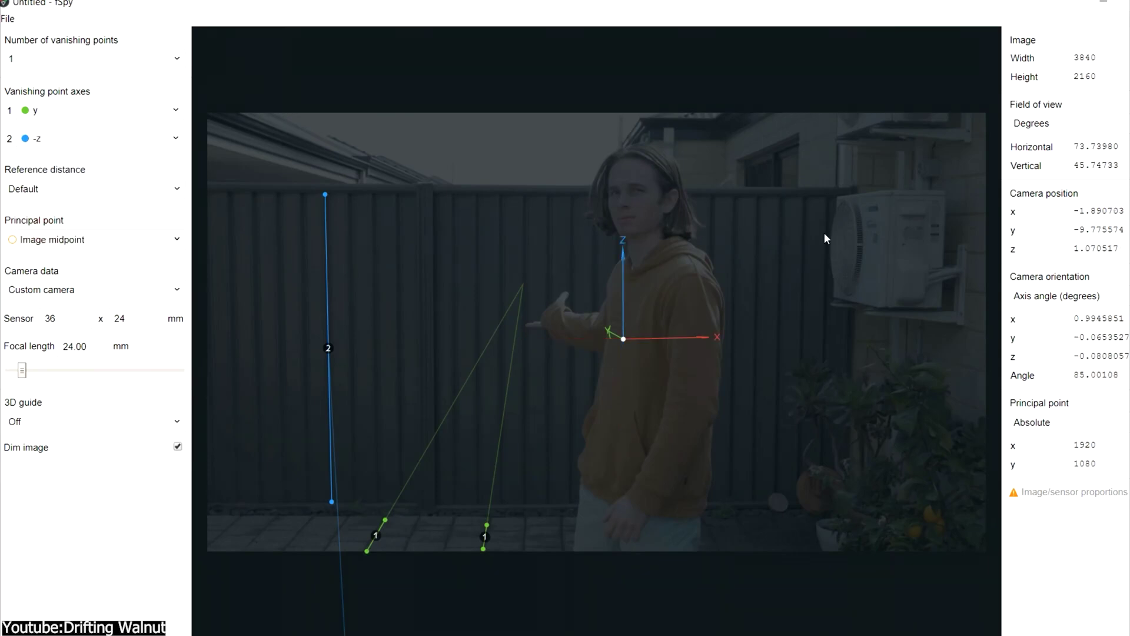
{"action": "left_click_drag", "start_coordinate": [622, 339], "coordinate": [468, 425]}
{"action": "left_click_drag", "start_coordinate": [509, 530], "coordinate": [515, 539]}
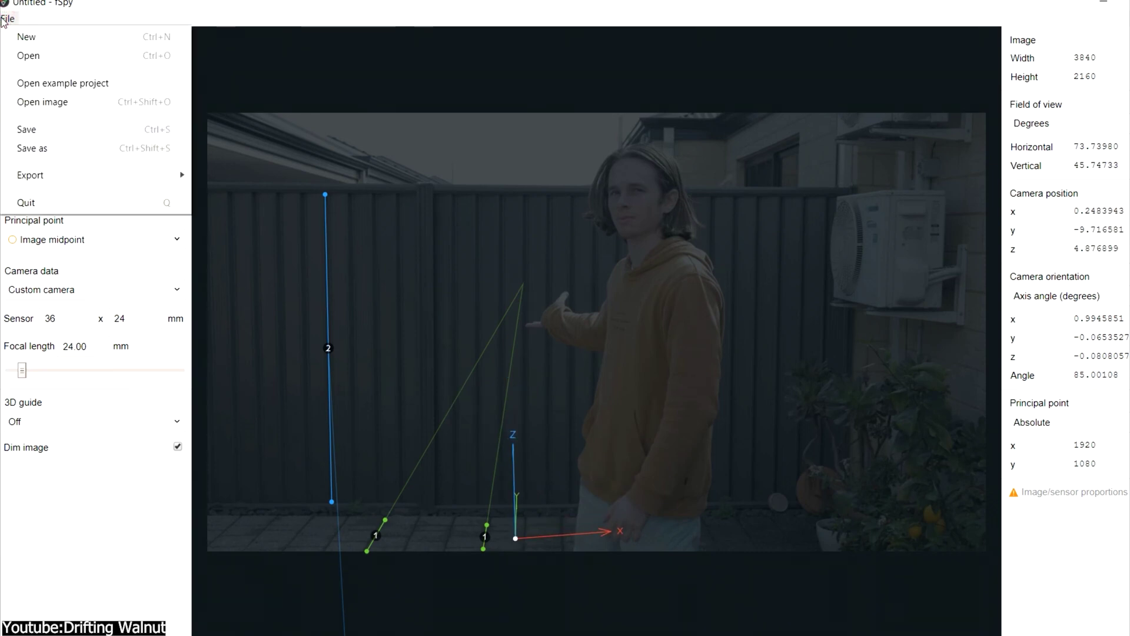
Step: Save the fence photo's camera match as a project file and import it into Blender as an fSpy file
{"action": "left_click", "coordinate": [50, 153]}
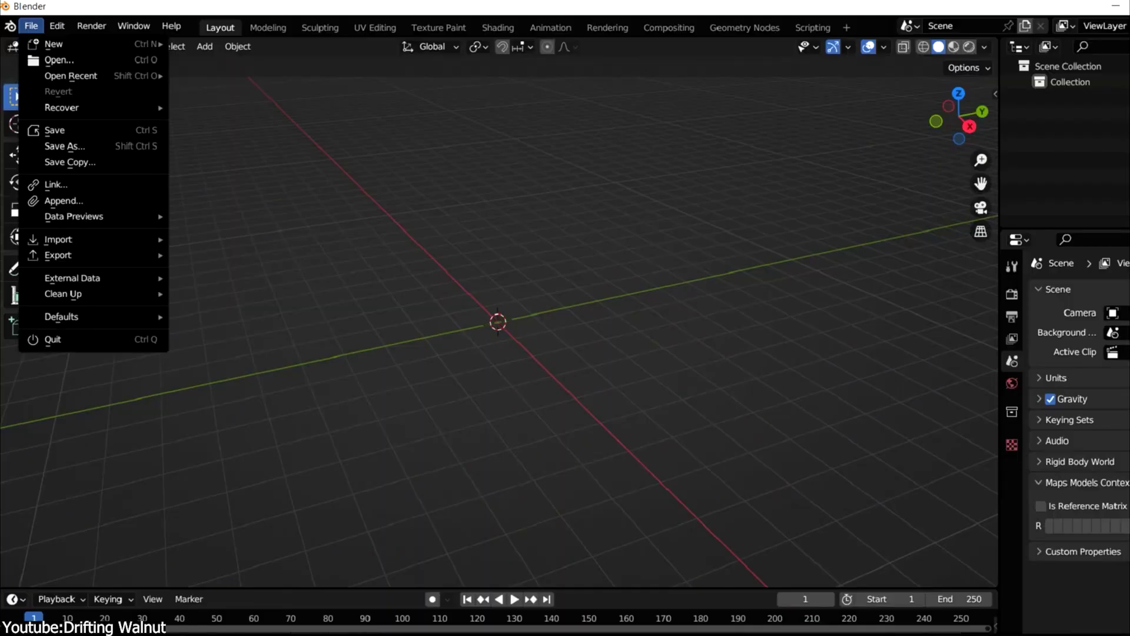
{"action": "mouse_move", "coordinate": [88, 239]}
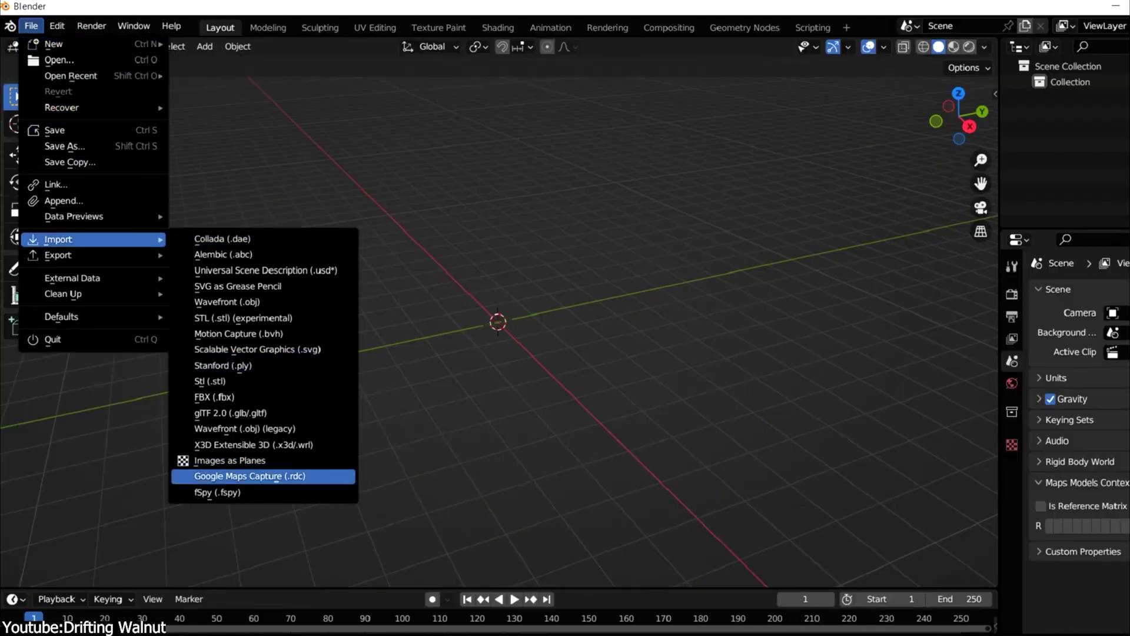
{"action": "left_click", "coordinate": [218, 492]}
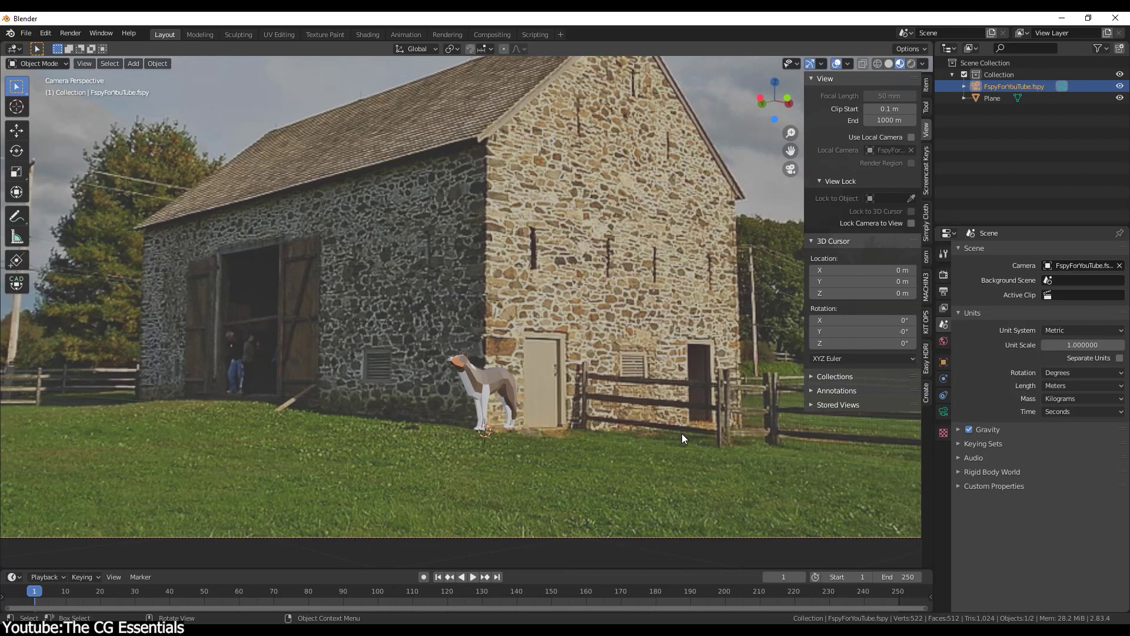
Step: Delete the dog model at the barn's corner and add a 2 m cube in its place
{"action": "scroll", "coordinate": [682, 433], "scroll_direction": "down", "scroll_amount": 4}
{"action": "middle_click_drag", "start_coordinate": [563, 253], "coordinate": [652, 439]}
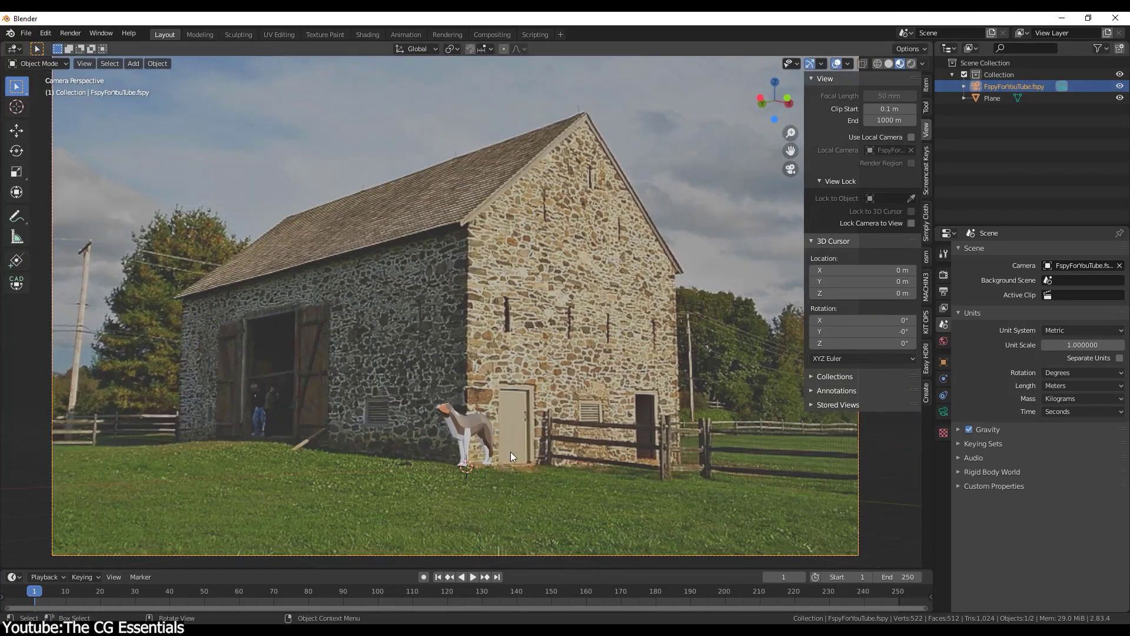
{"action": "key", "text": "Delete"}
{"action": "key", "text": "shift+a"}
{"action": "mouse_move", "coordinate": [400, 371]}
{"action": "left_click", "coordinate": [518, 116]}
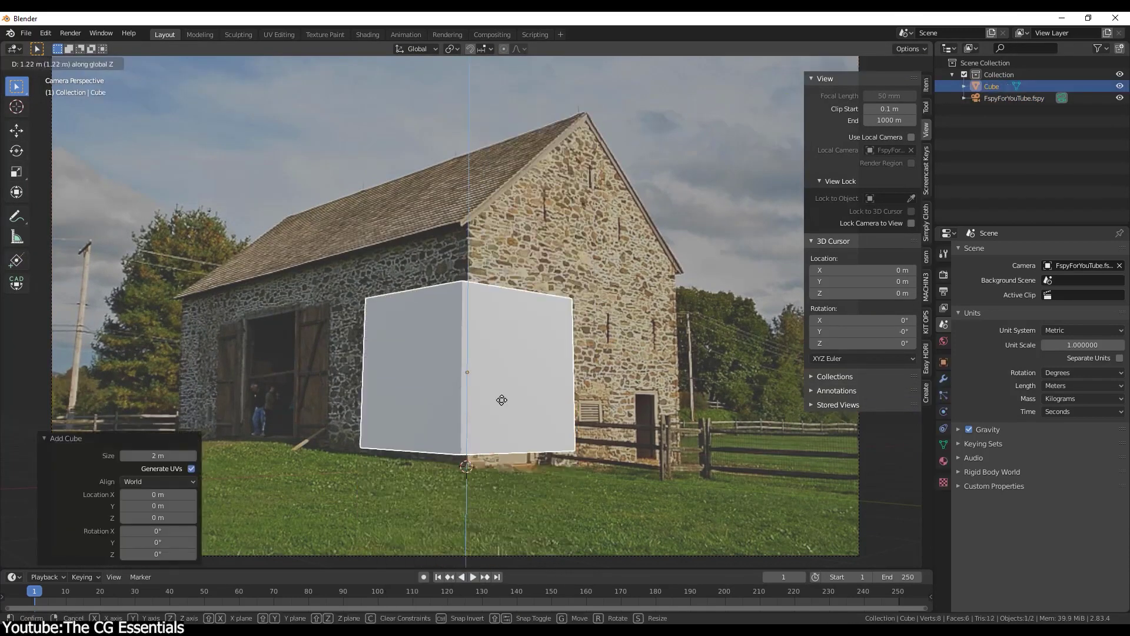
Step: Raise the cube and shift it horizontally so its bottom corner sits on the ground at the barn's front corner
{"action": "key", "text": "KP_Decimal"}
{"action": "key", "text": "g"}
{"action": "key", "text": "shift+z"}
{"action": "left_click", "coordinate": [488, 461]}
{"action": "key", "text": "KP_0"}
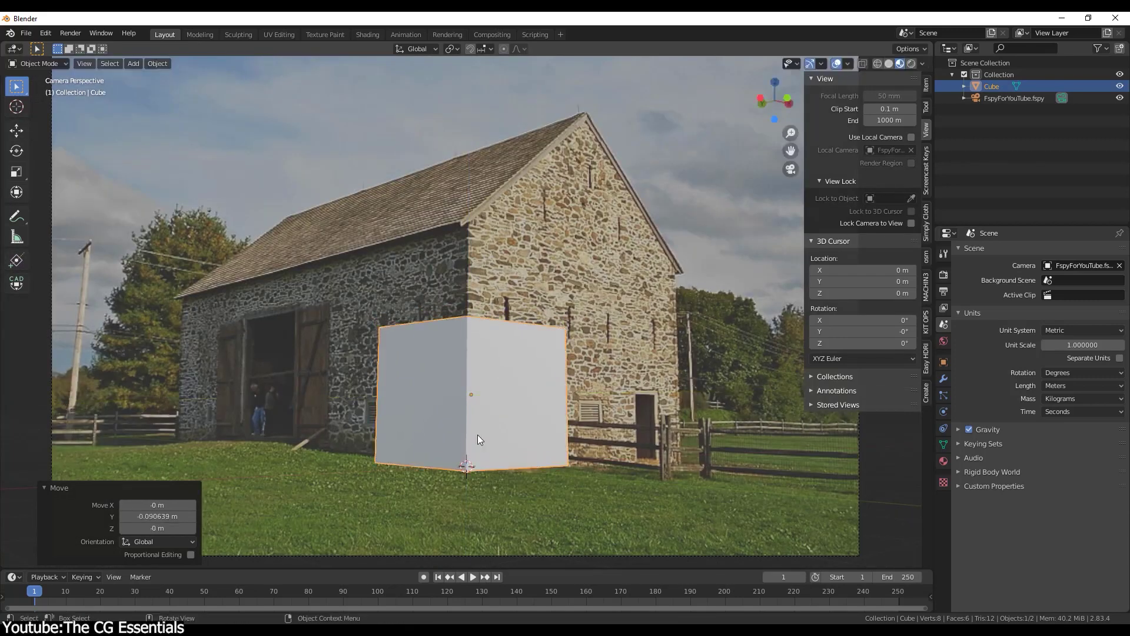
Step: With X-ray on, stretch the cube's side faces to the barn's wall ends and raise its top face to the eaves
{"action": "key", "text": "Tab"}
{"action": "key", "text": "alt+z"}
{"action": "key", "text": "g"}
{"action": "key", "text": "y"}
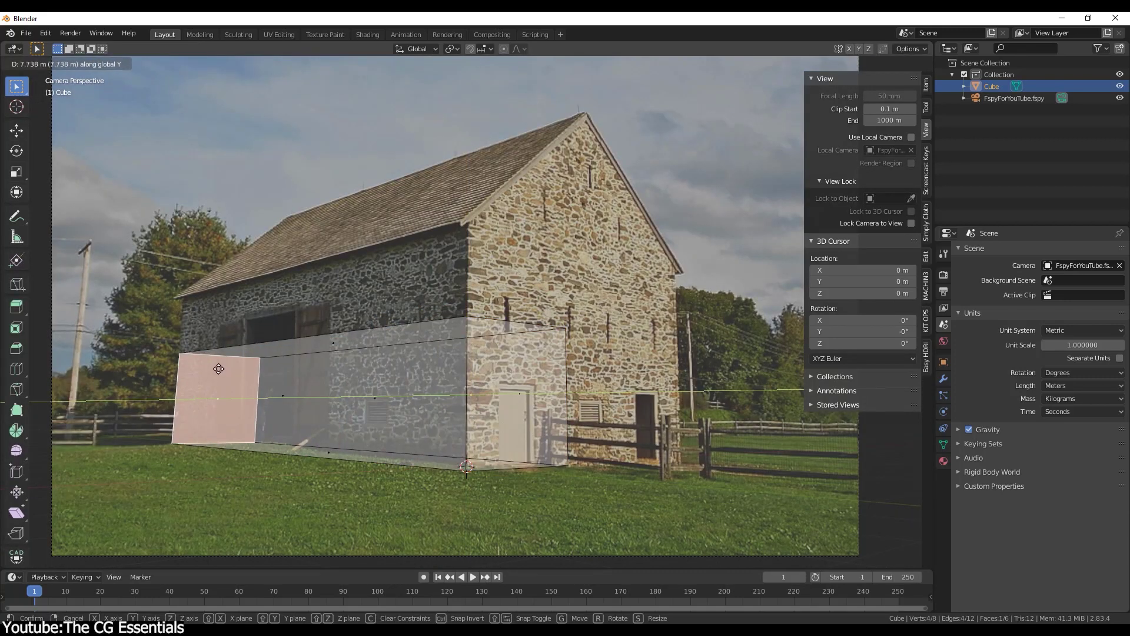
{"action": "left_click", "coordinate": [412, 397]}
{"action": "left_click", "coordinate": [383, 347]}
{"action": "key", "text": "g"}
{"action": "key", "text": "z"}
{"action": "left_click", "coordinate": [385, 292]}
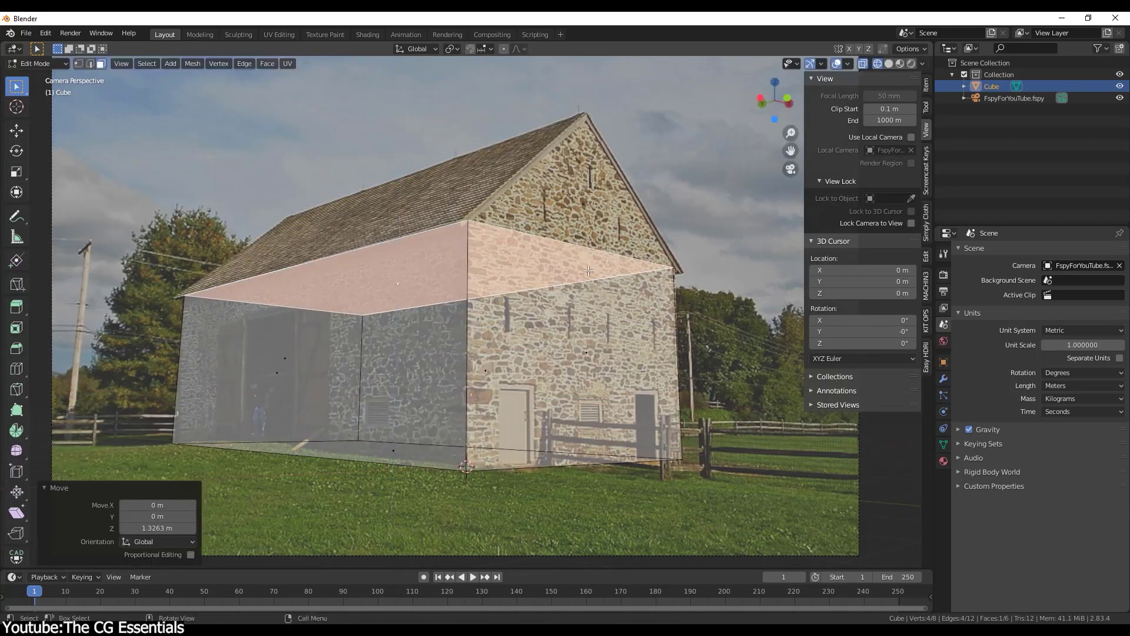
Step: Add a centred loop cut along the barn block's length and raise the new top edge to the roof ridge
{"action": "key", "text": "ctrl+r"}
{"action": "left_click", "coordinate": [384, 292]}
{"action": "right_click", "coordinate": [384, 292]}
{"action": "key", "text": "g"}
{"action": "key", "text": "z"}
{"action": "left_click", "coordinate": [388, 186]}
Step: Select the two sloping roof faces of the barn model and extrude them to give the roof thickness
{"action": "key", "text": "c"}
{"action": "left_click_drag", "start_coordinate": [388, 186], "coordinate": [373, 173]}
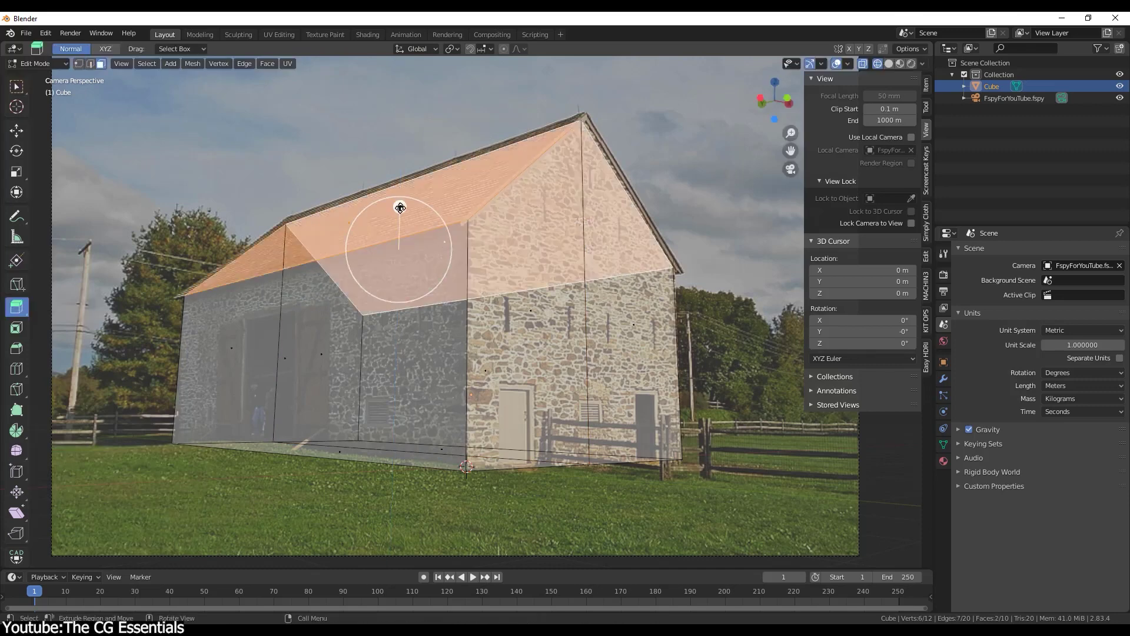
{"action": "key", "text": "e"}
{"action": "left_click", "coordinate": [503, 291]}
{"action": "left_click_drag", "start_coordinate": [555, 167], "coordinate": [644, 209]}
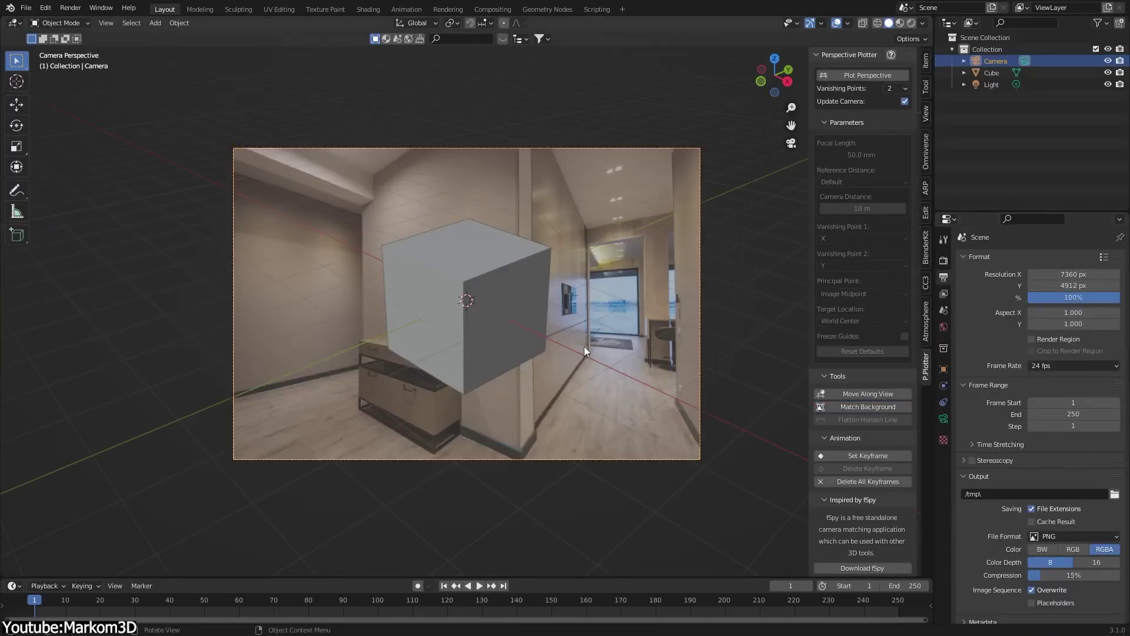
Step: Plot the interior photo's perspective with Perspective Plotter, using two vanishing points and guides along the cabinet, ceiling and floor lines
{"action": "left_click", "coordinate": [861, 76]}
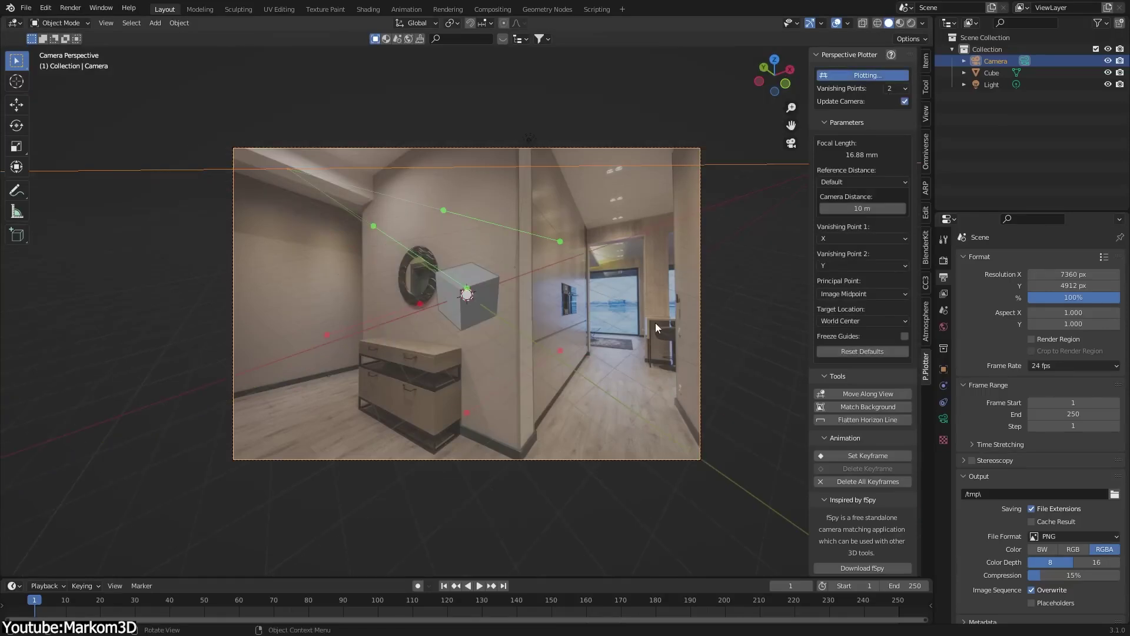
{"action": "scroll", "coordinate": [337, 196], "scroll_direction": "up", "scroll_amount": 2}
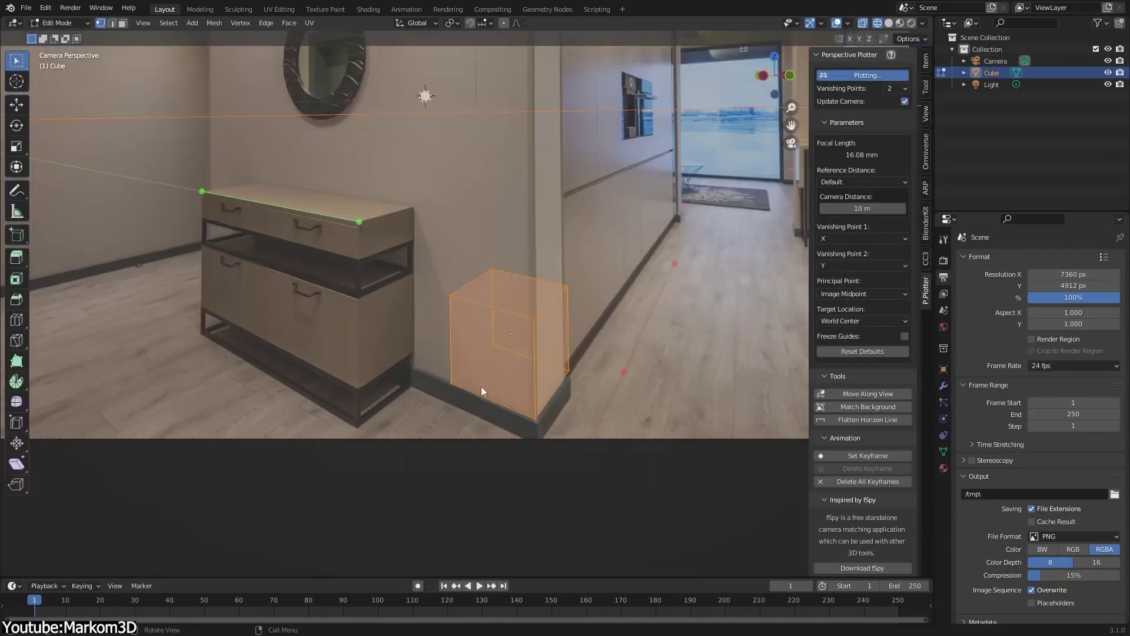
Step: Move the cube's faces and vertical edge to fit the full height and width of the mirror wall
{"action": "left_click", "coordinate": [524, 299]}
{"action": "key", "text": "g"}
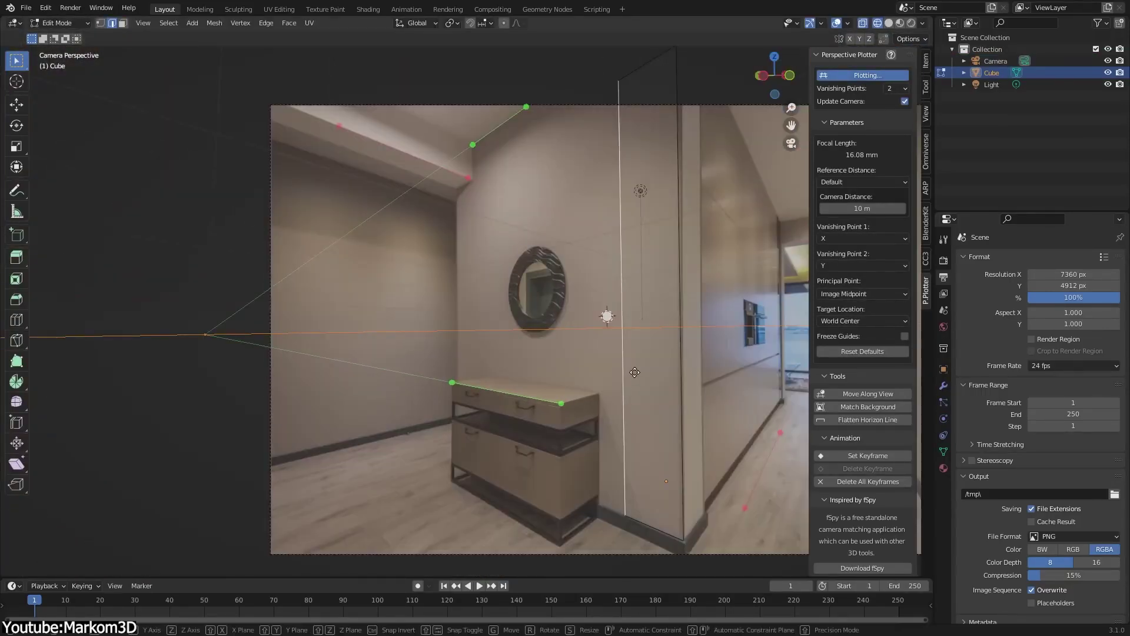
{"action": "left_click", "coordinate": [520, 337]}
Step: Extrude and adjust the wall mesh's vertical edges along the global axes to follow the photo's wall corners and baseboard
{"action": "key", "text": "e"}
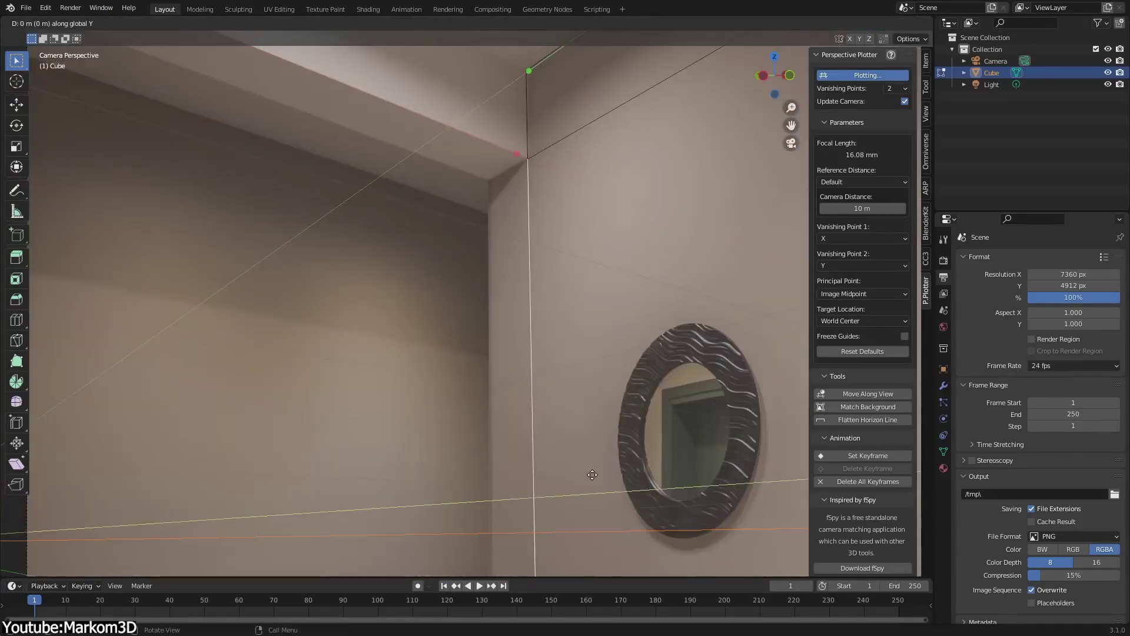
{"action": "left_click", "coordinate": [458, 370]}
{"action": "key", "text": "ctrl+z"}
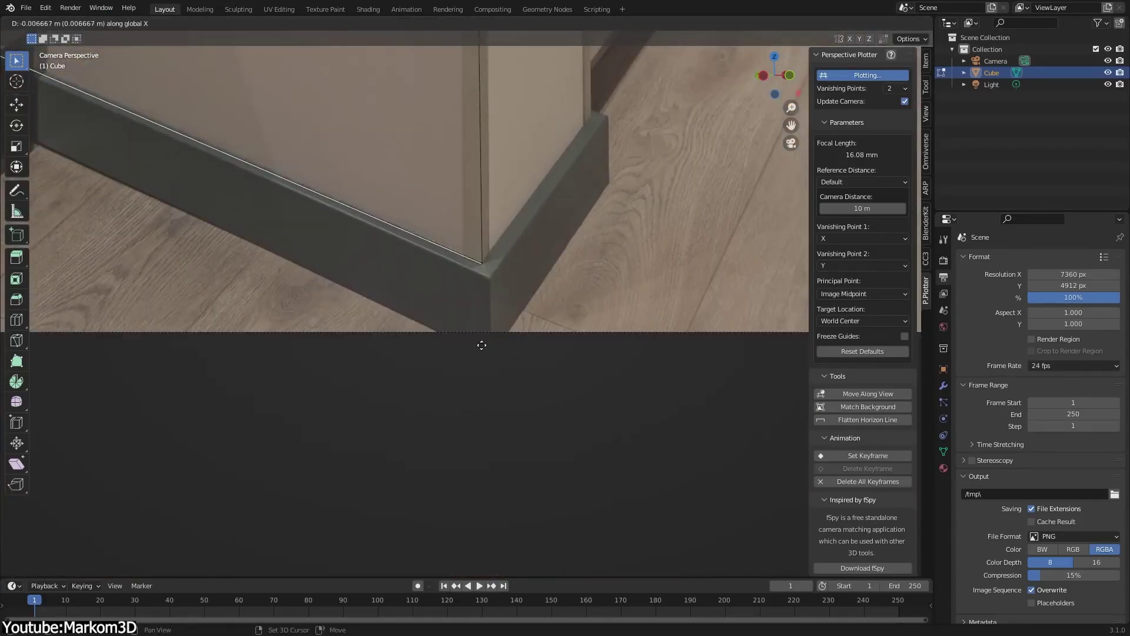
{"action": "key", "text": "s"}
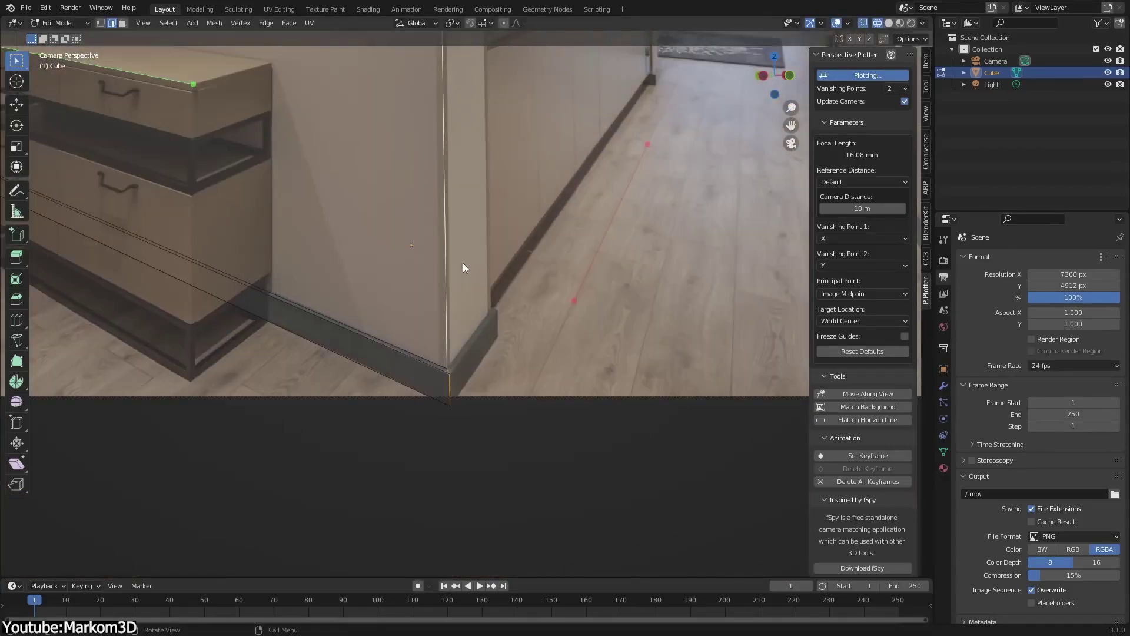
{"action": "left_click", "coordinate": [430, 278]}
{"action": "key", "text": "ctrl+z"}
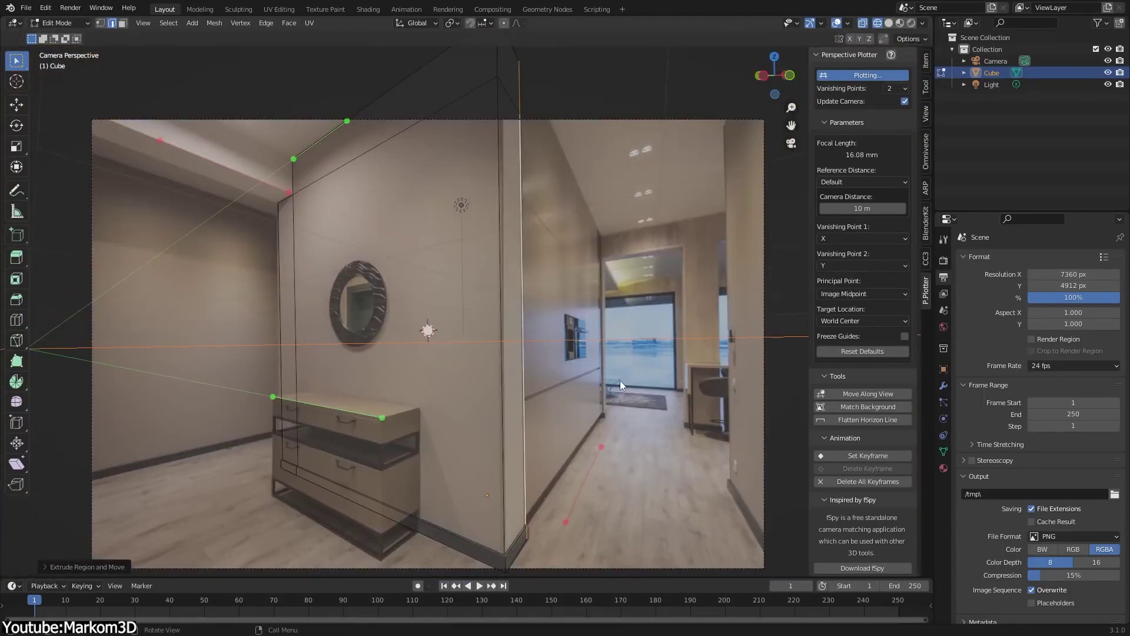